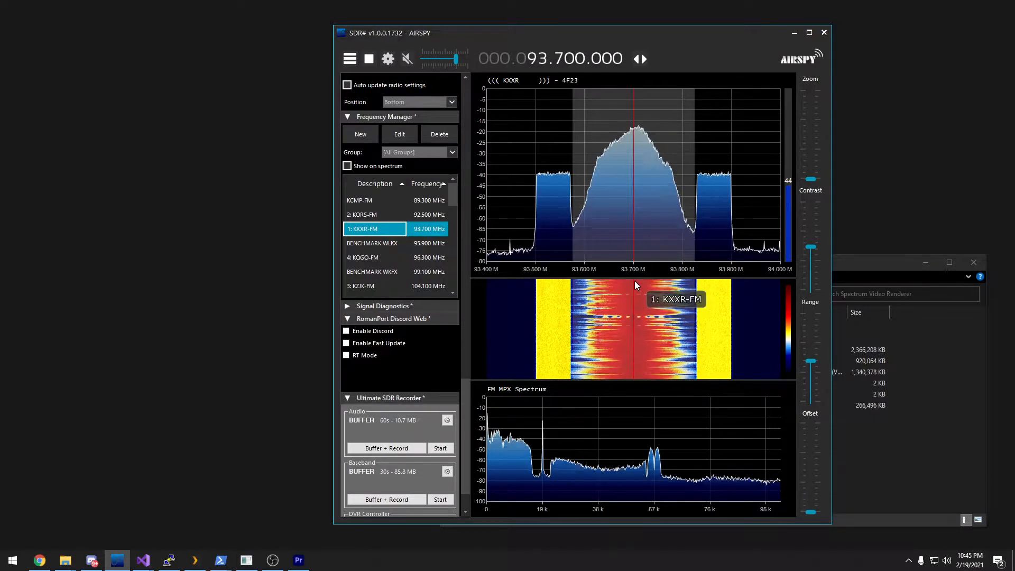
Move the SDR# window off the screen and launch Spectrum Video Renderer from its shortcut in the project folder
left_click_drag(625, 40, 1014, 67)
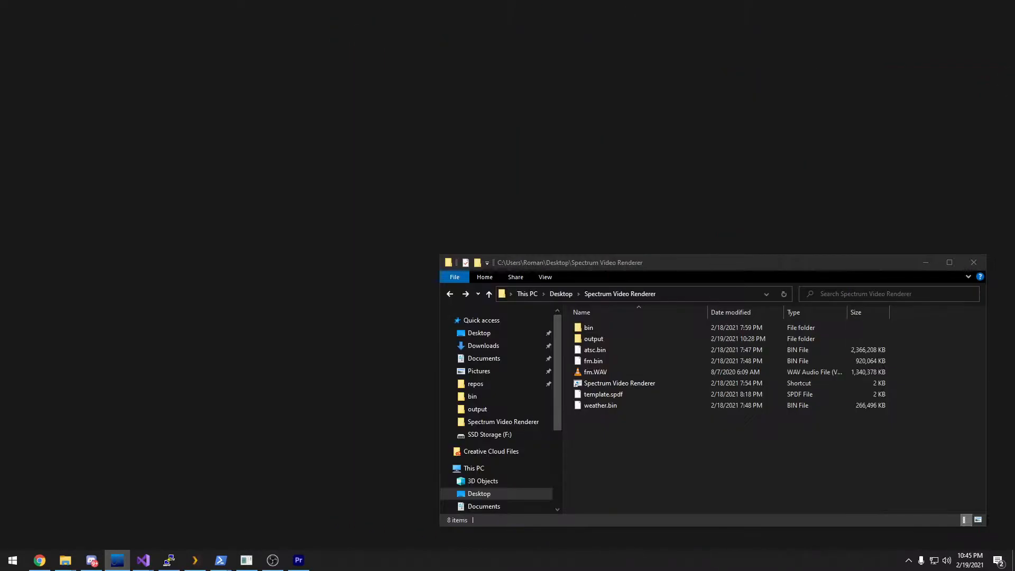
left_click(671, 450)
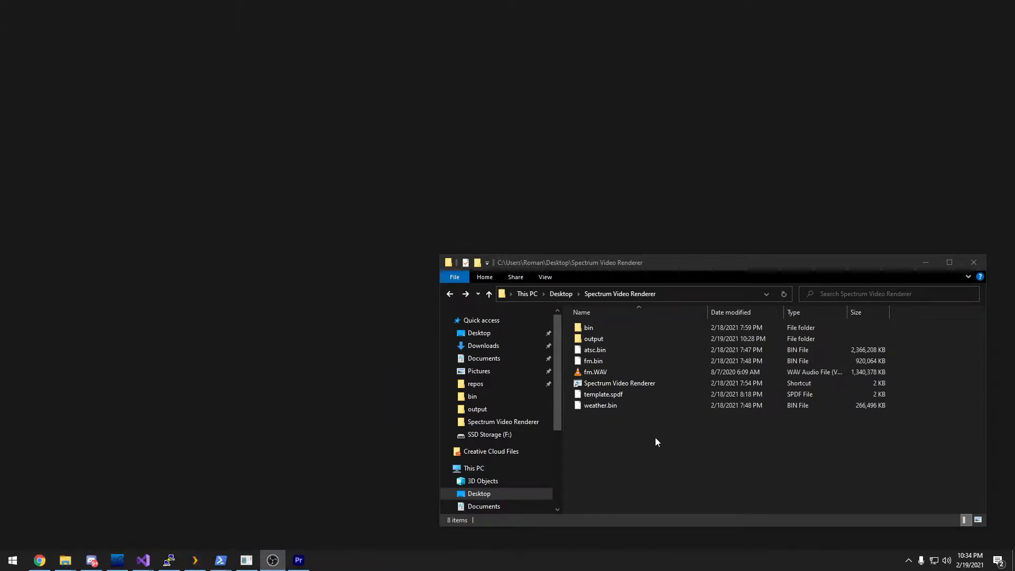
double_click(661, 385)
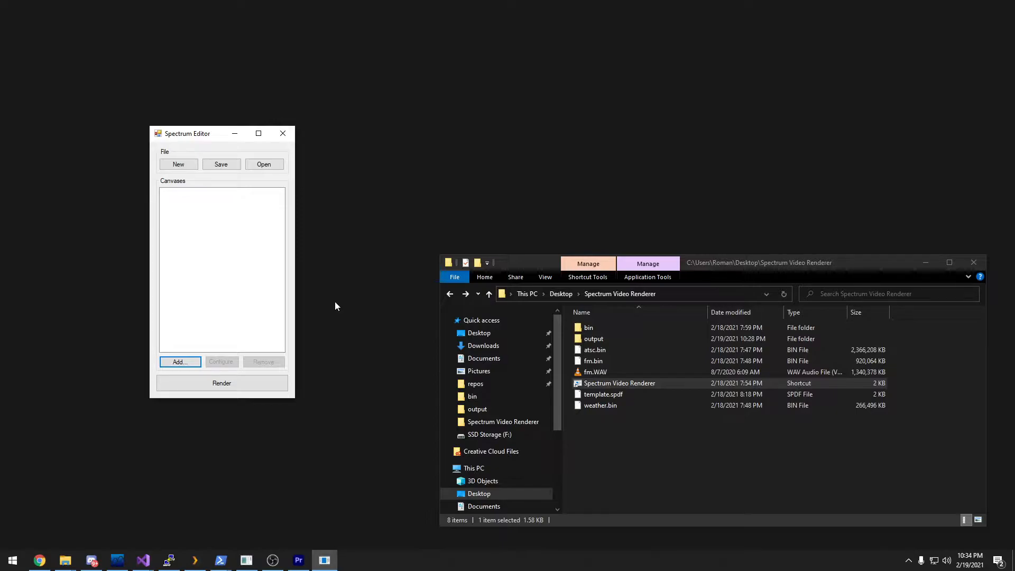
Add a new canvas that uses the fm.WAV recording as its IQ source
left_click(181, 362)
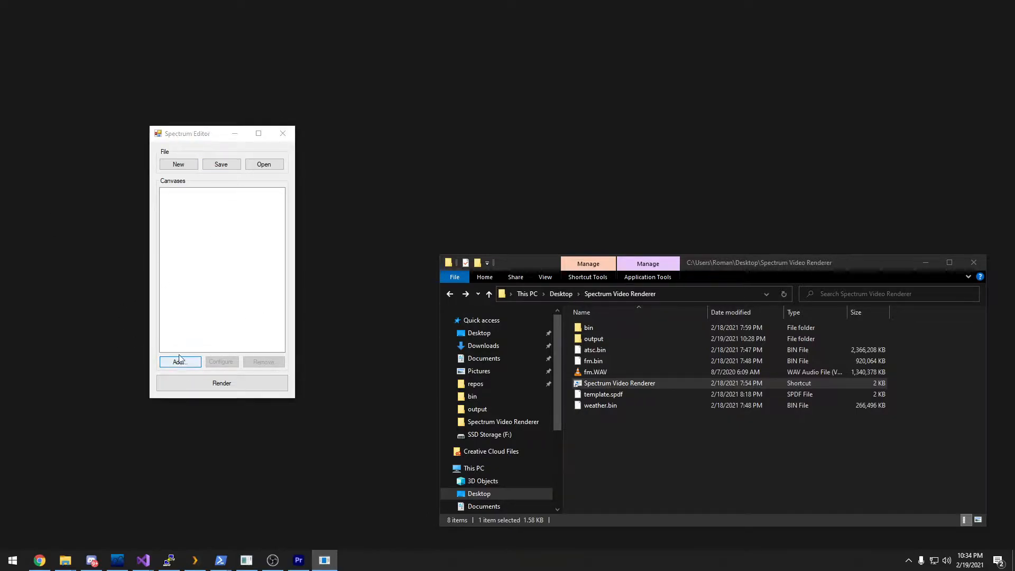
left_click(359, 168)
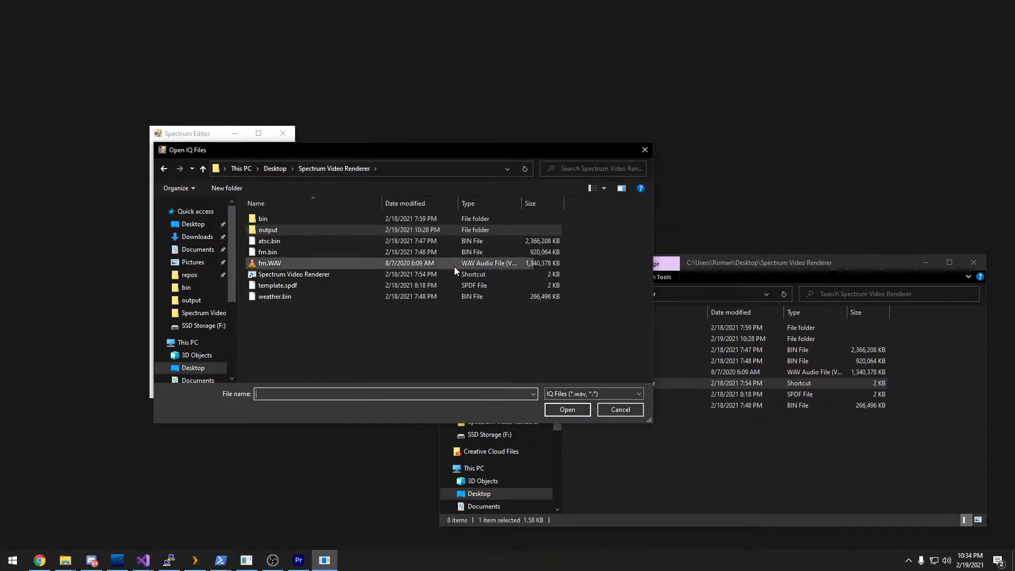
left_click(313, 249)
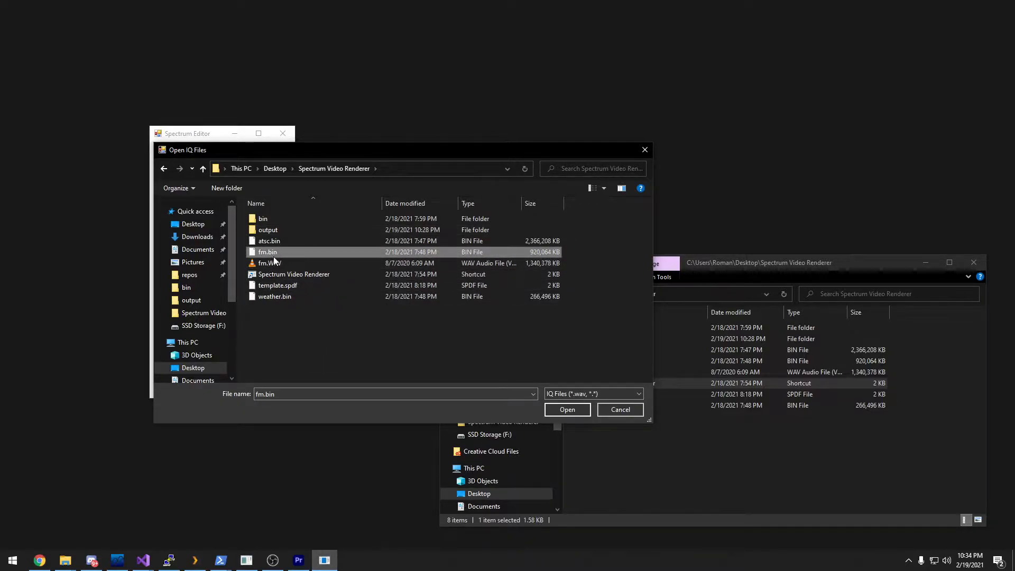
left_click(288, 262)
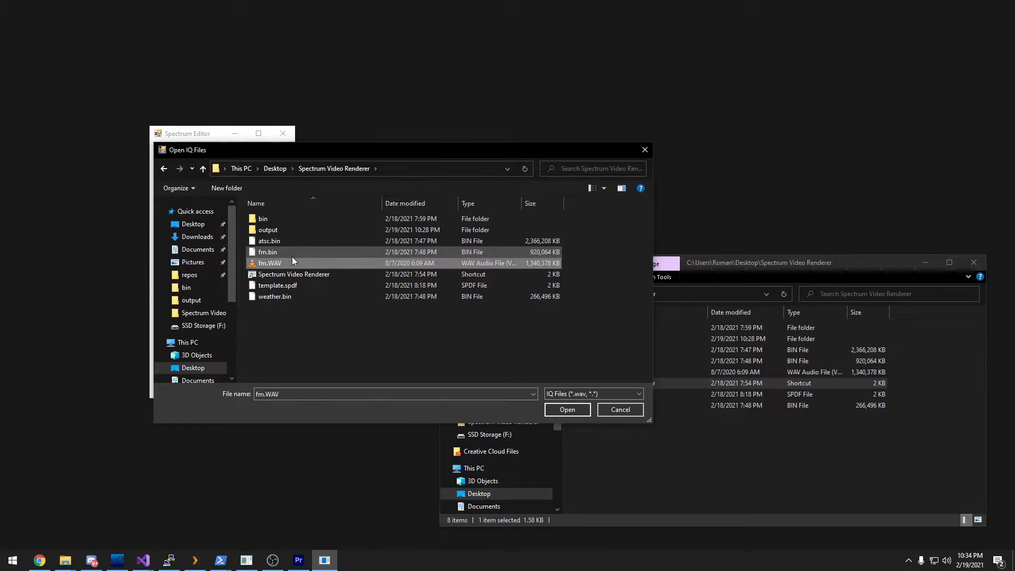
left_click(581, 407)
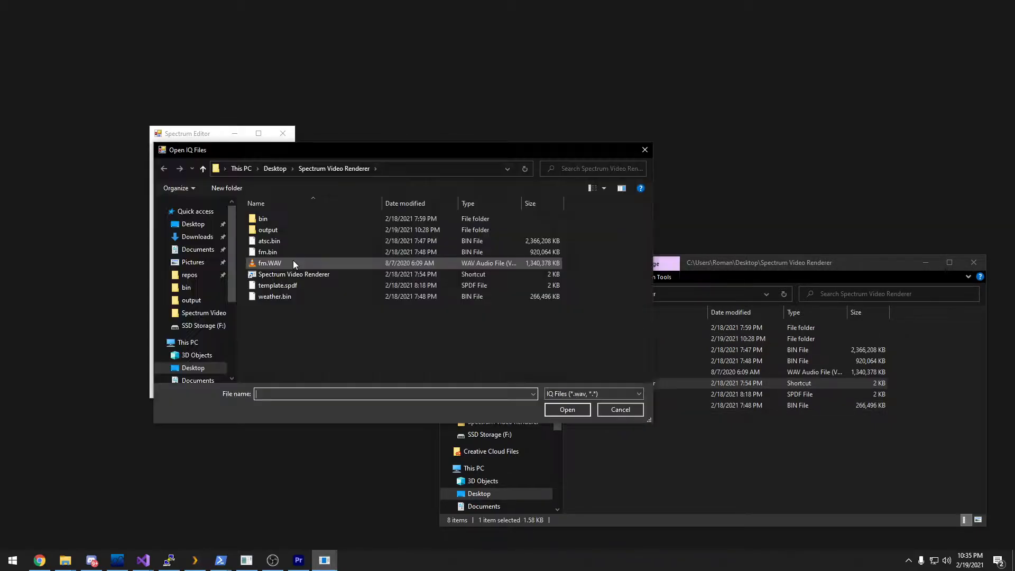
double_click(293, 261)
left_click_drag(749, 101, 604, 79)
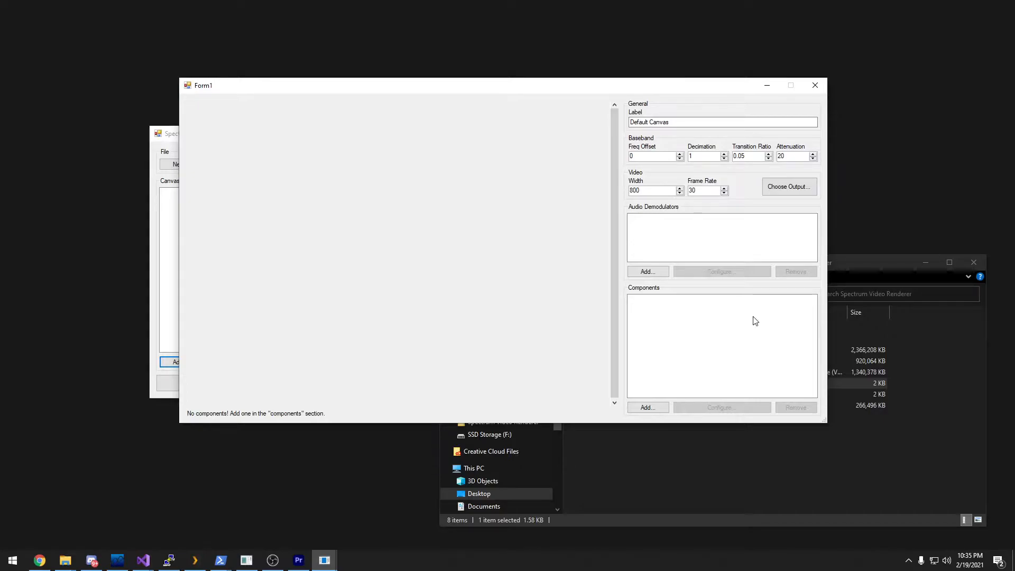
Add a Spectrum component to the canvas with a height of 300 pixels
left_click(655, 405)
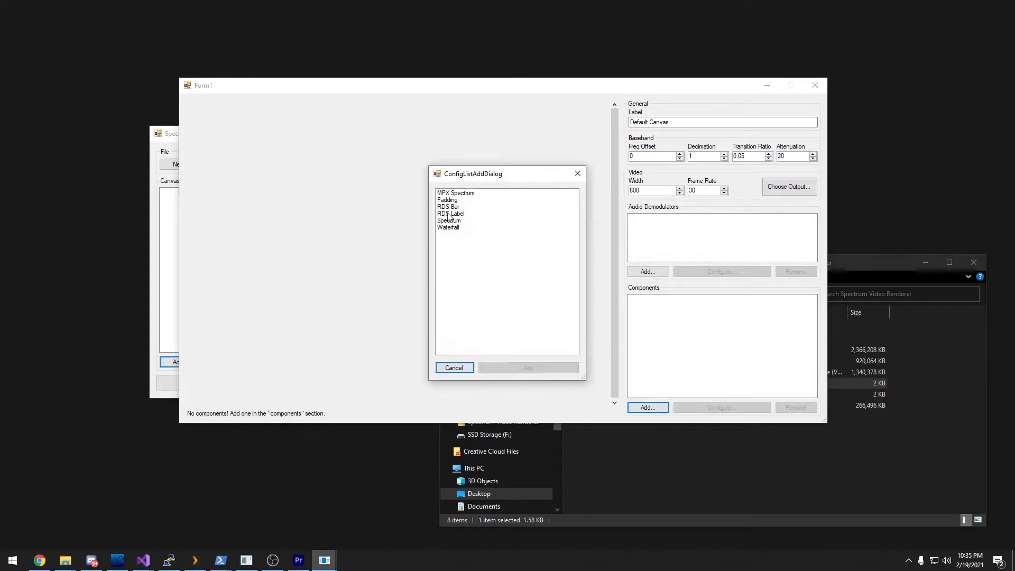
left_click(462, 224)
left_click(528, 367)
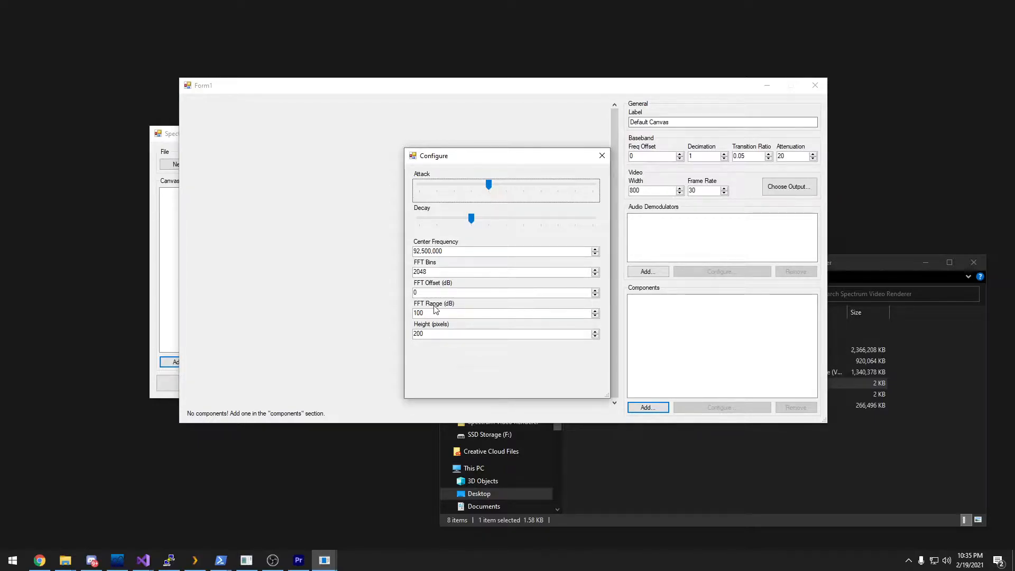
left_click(426, 333)
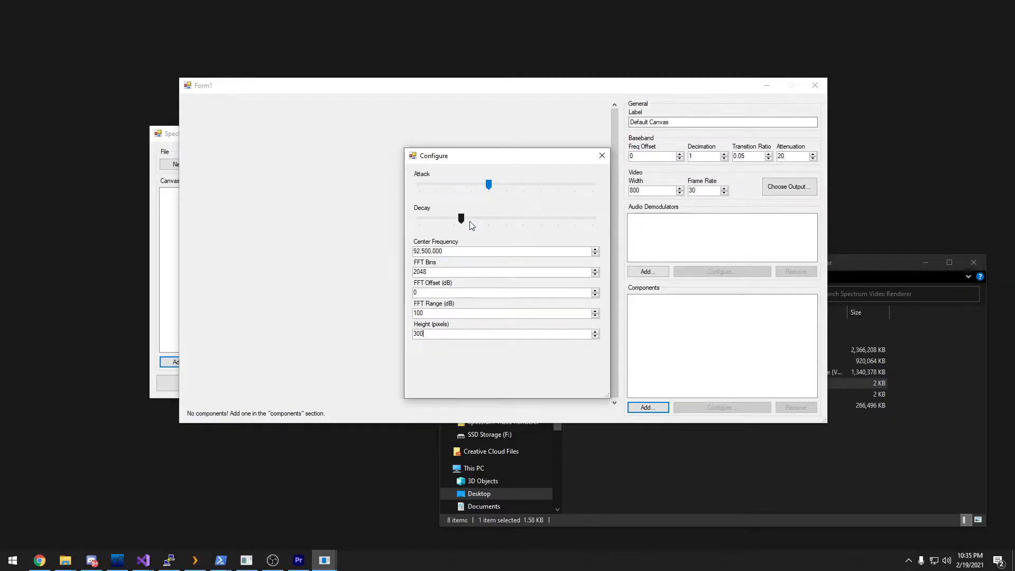
left_click(601, 155)
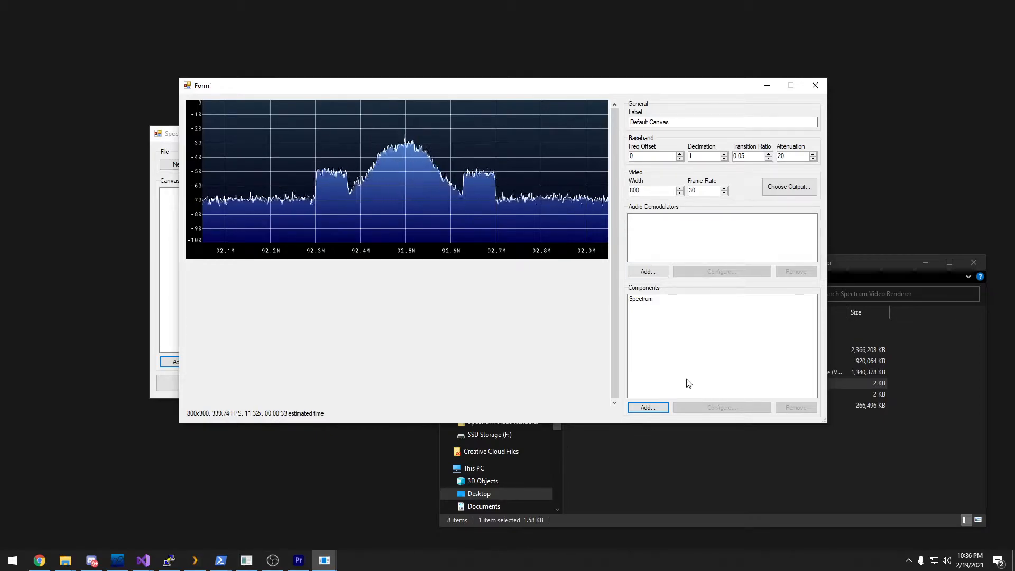
Add a Waterfall component to the canvas with a height of 600 pixels
left_click(645, 408)
left_click(456, 226)
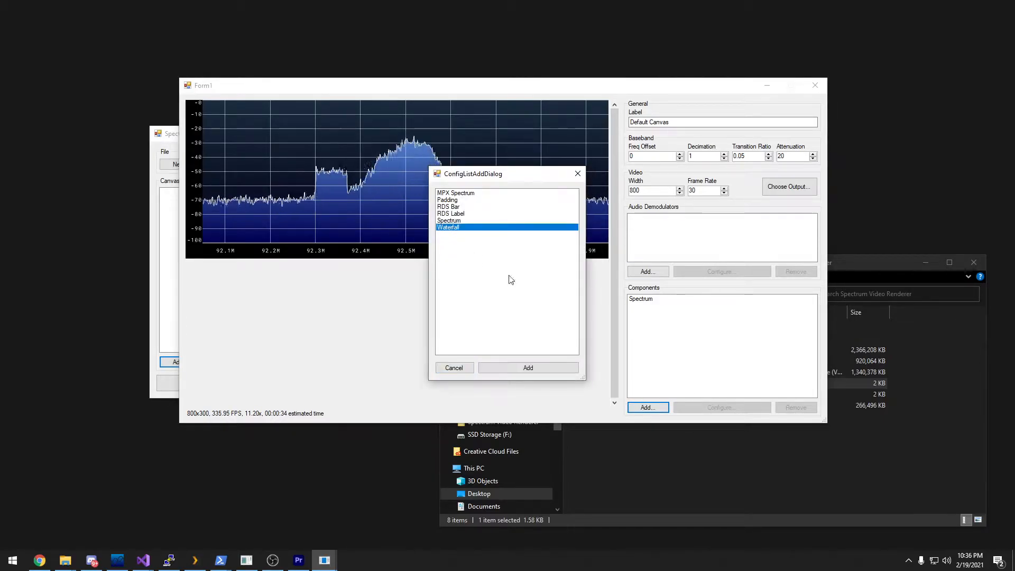
left_click(571, 369)
double_click(424, 314)
type("600")
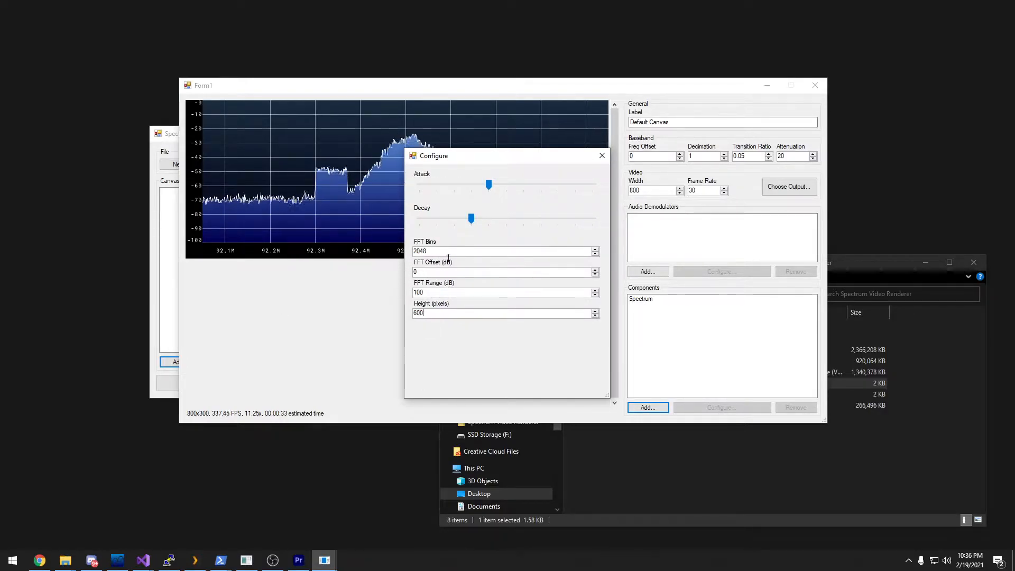
left_click(602, 156)
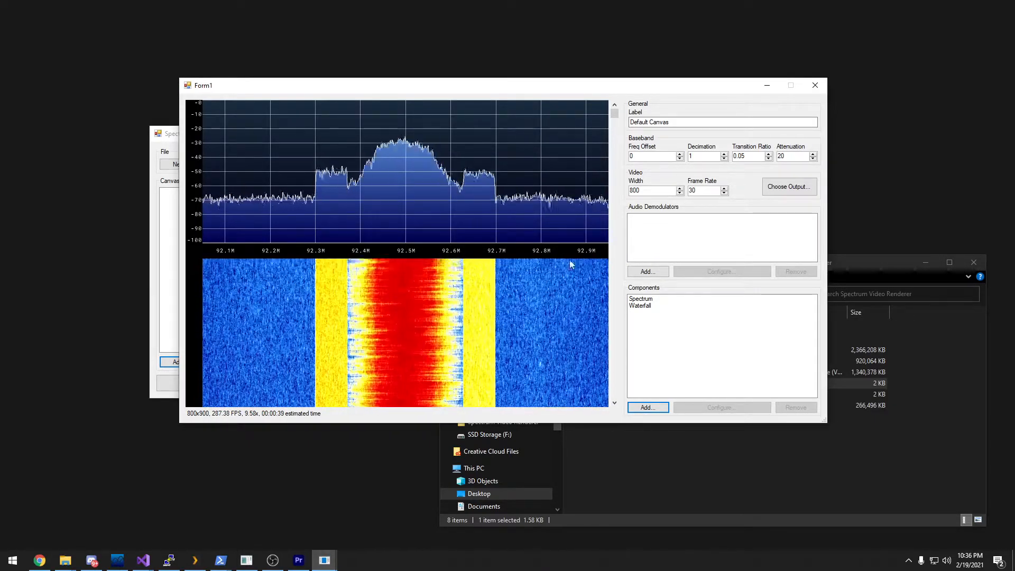
Start adding a Broadcast FM audio demodulator labelled "default"
left_click(646, 272)
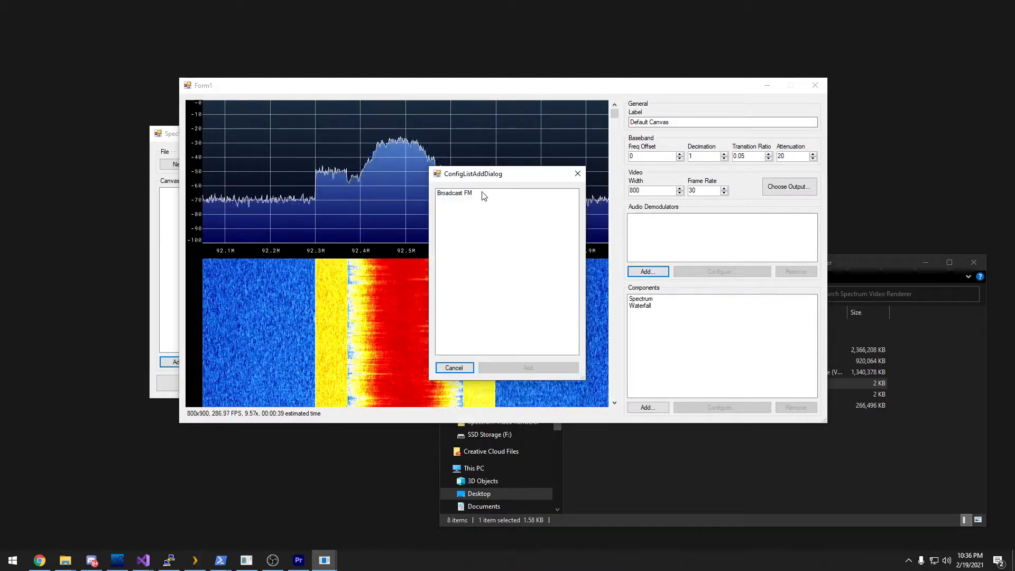
left_click(483, 263)
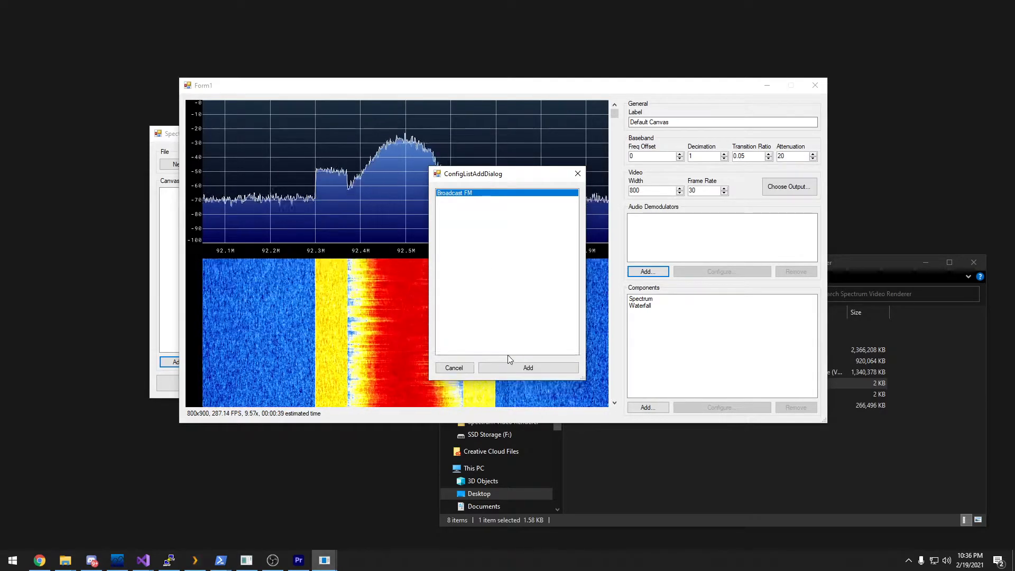
left_click(528, 367)
double_click(444, 179)
type("default")
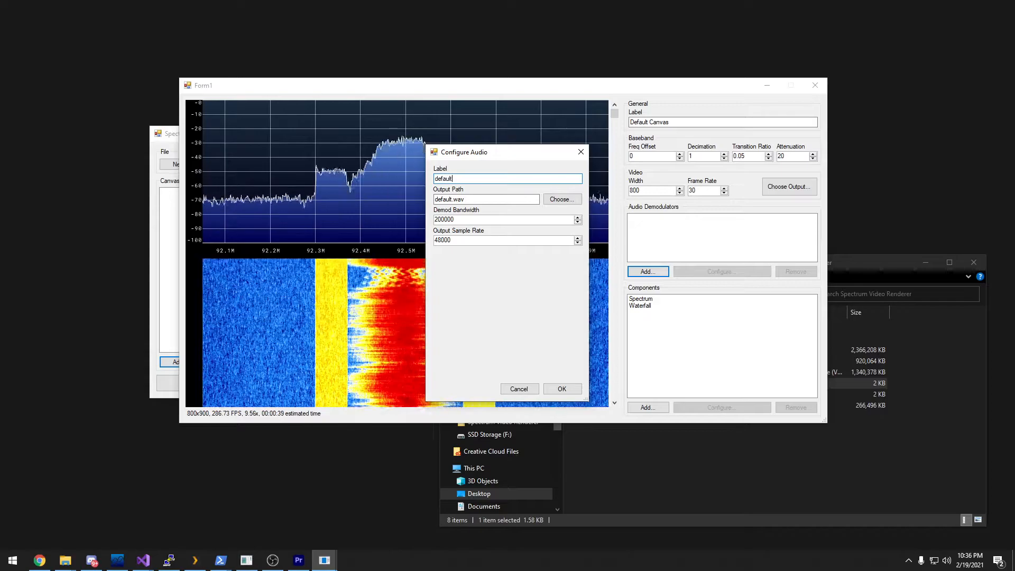
Set the demodulator's output to audio.wav in the project folder, overwriting the existing file, and accept the audio configuration
left_click(564, 201)
double_click(544, 248)
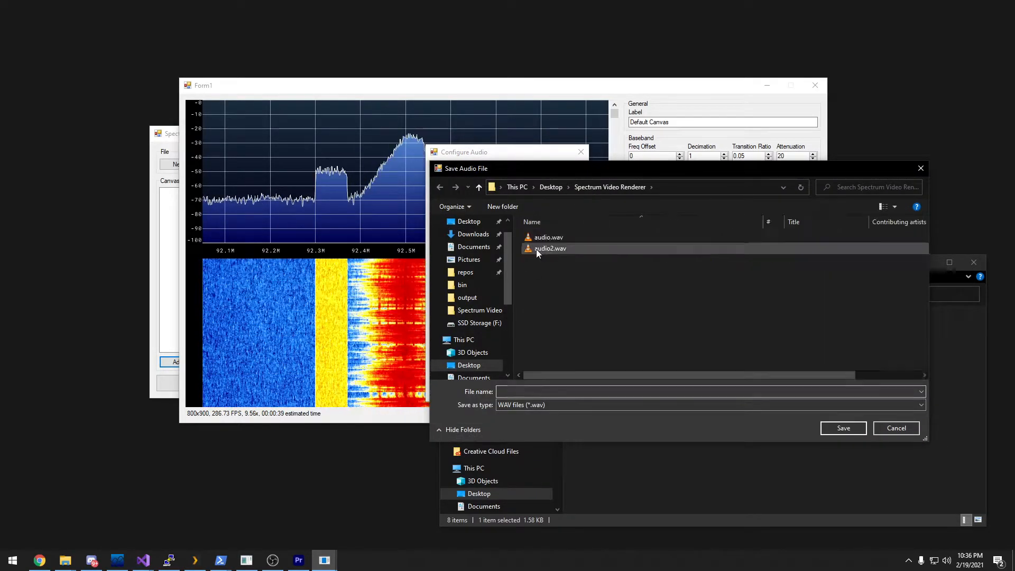
left_click(560, 391)
type("audio")
key("Return")
key("Left")
key("Return")
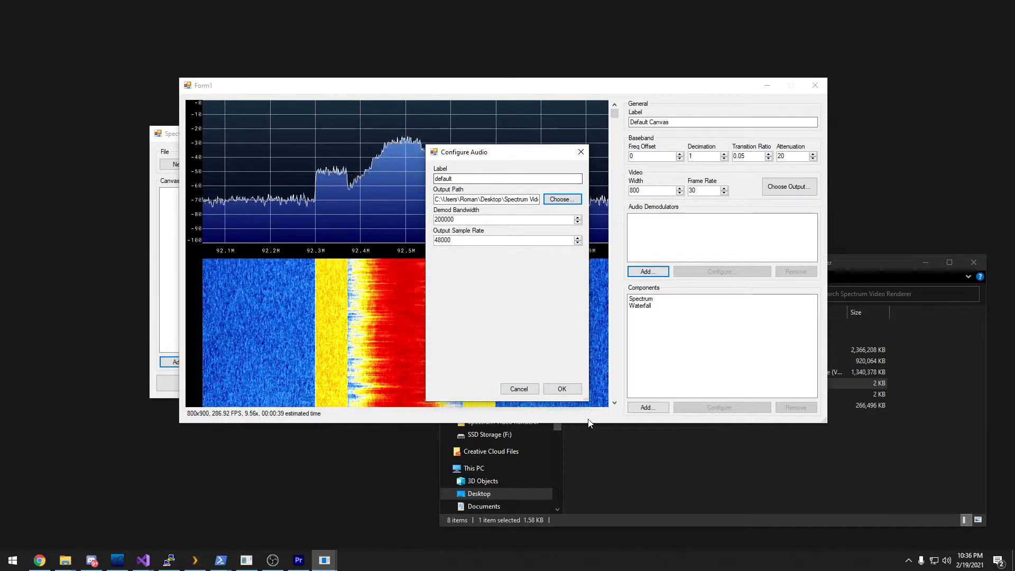
left_click(562, 389)
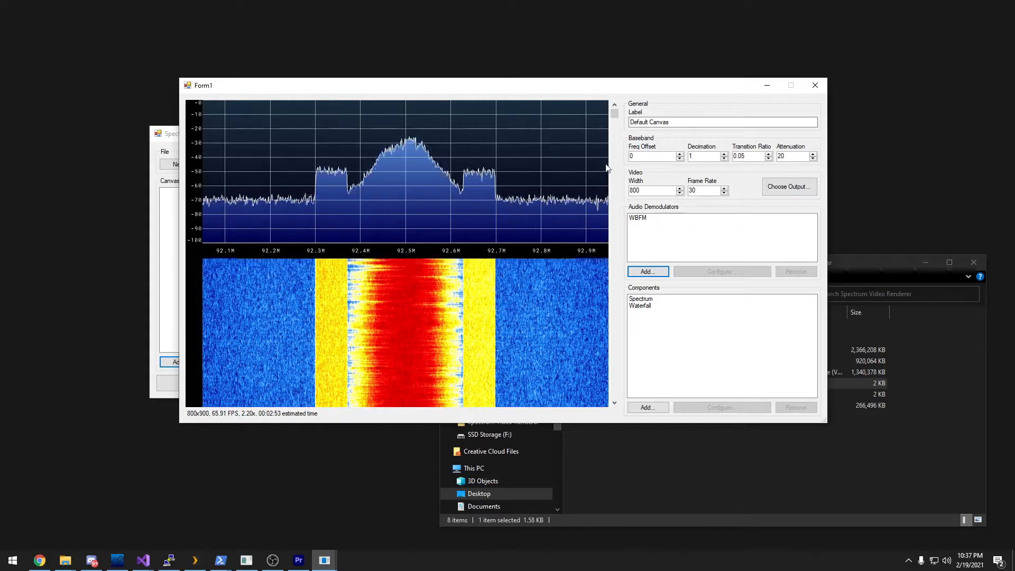
Try various baseband frequency offsets, including -45,000, 177,000 and 234,000, and reset the offset to 0
scroll(647, 158, "down", 8)
scroll(647, 157, "up", 7)
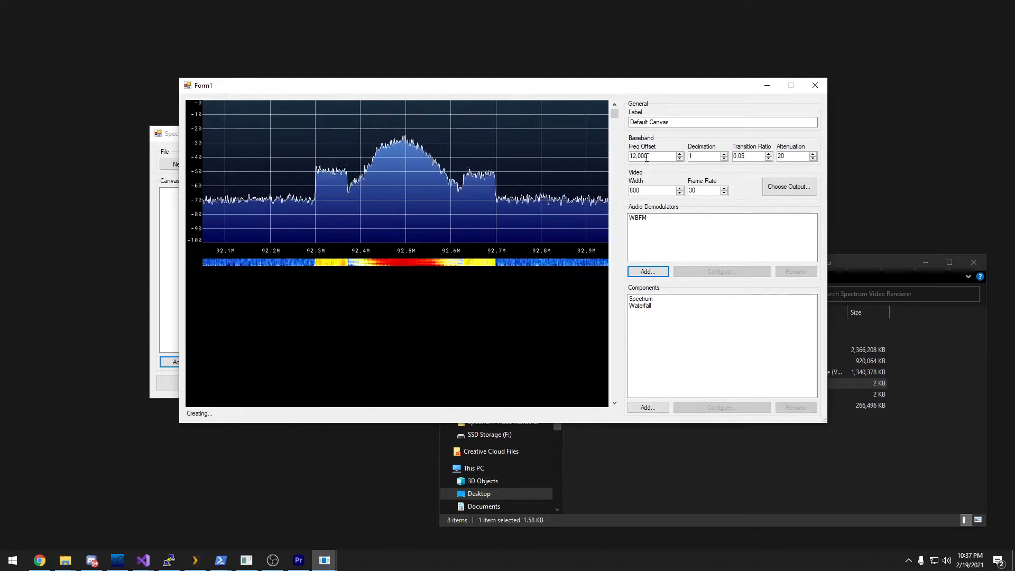
scroll(648, 157, "up", 20)
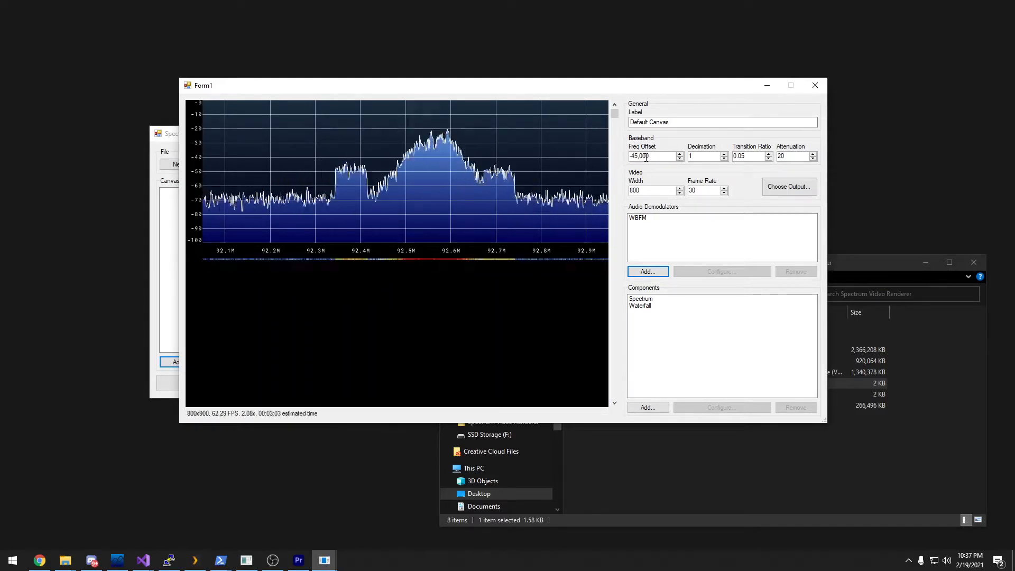
scroll(651, 158, "up", 20)
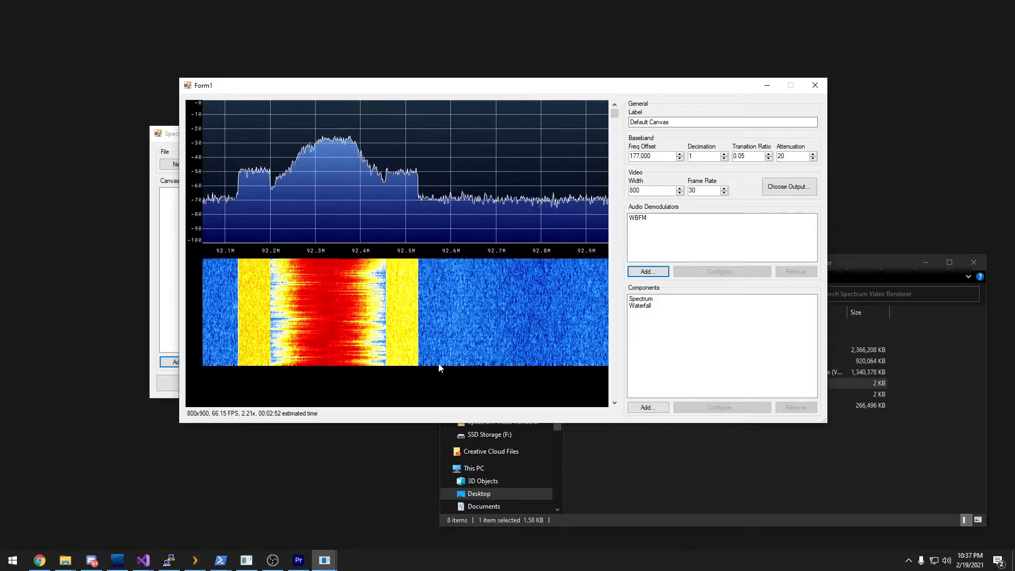
scroll(654, 158, "up", 19)
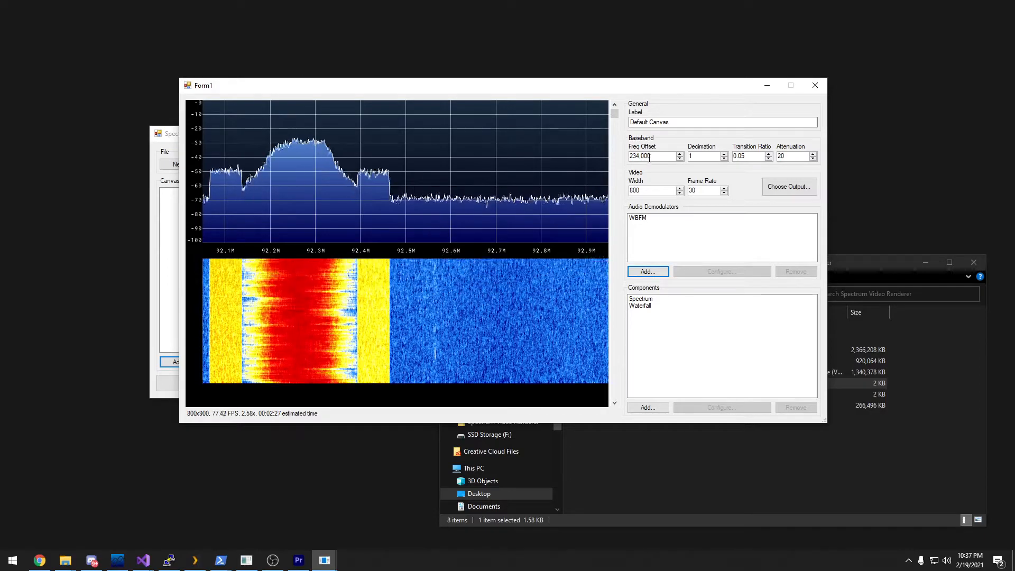
scroll(648, 159, "down", 20)
scroll(648, 159, "down", 5)
left_click_drag(657, 157, 598, 155)
type("0")
key("Return")
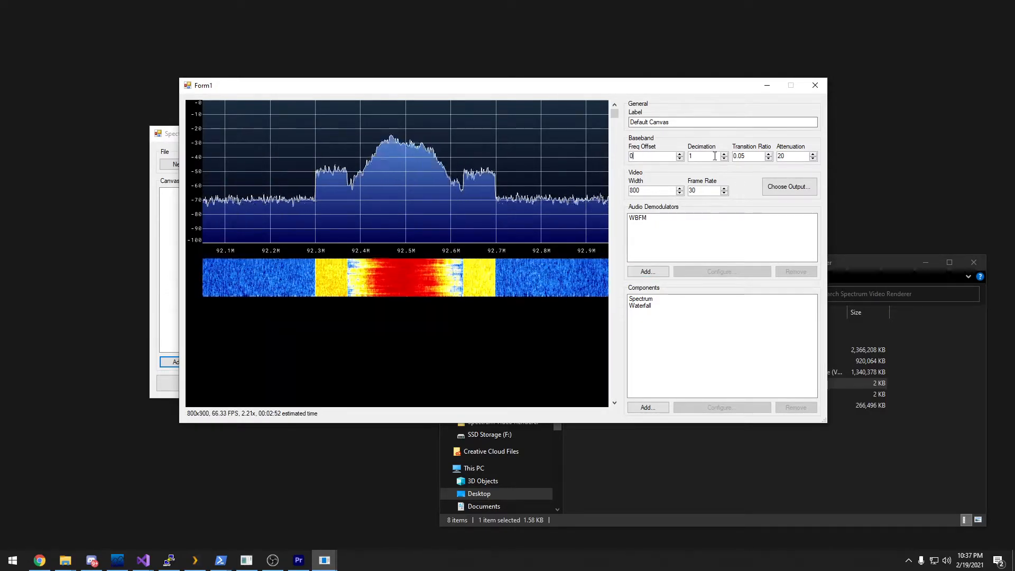
Set the baseband decimation to 2 and the attenuation to 29
scroll(707, 158, "up", 3)
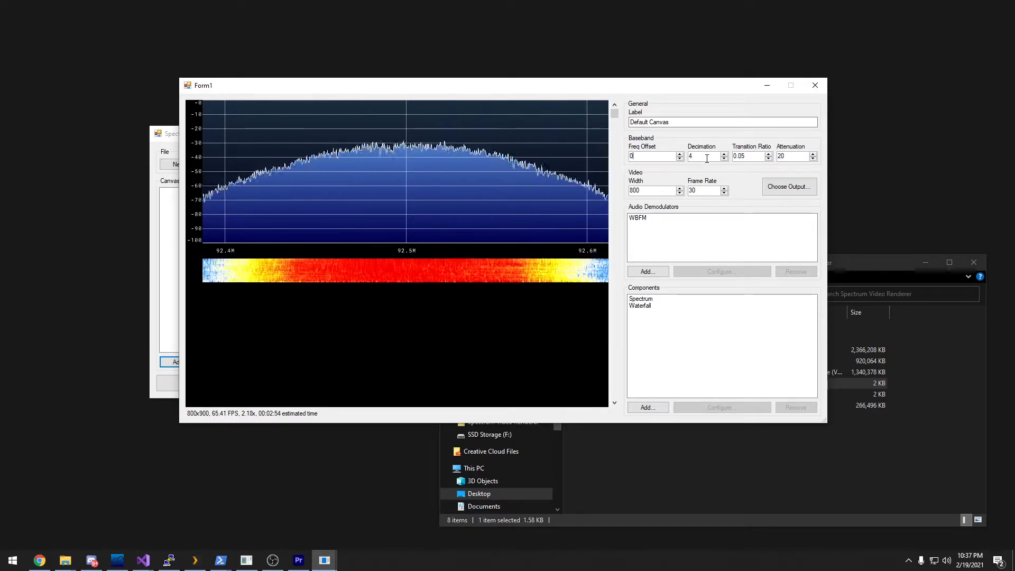
scroll(707, 158, "down", 2)
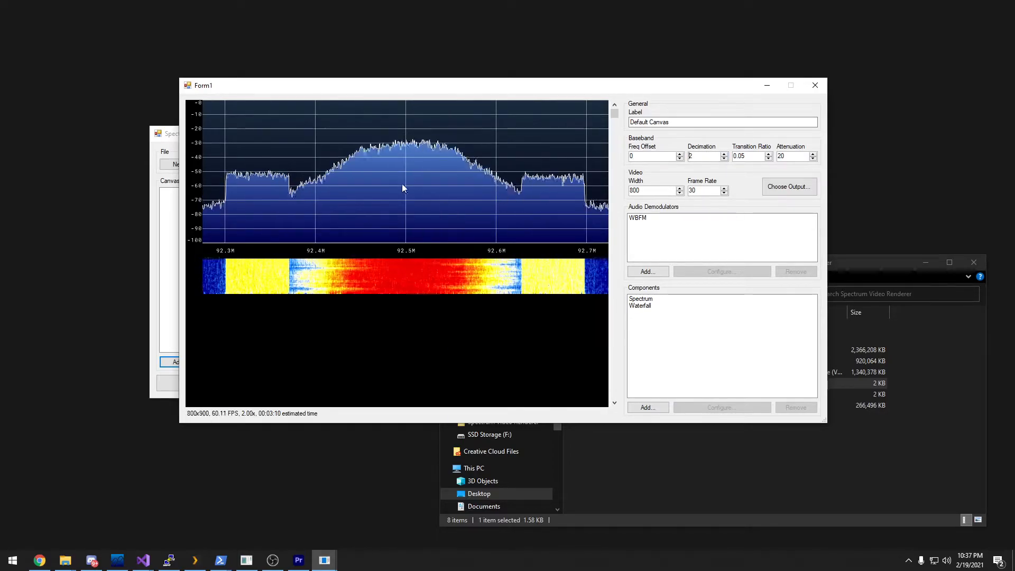
scroll(725, 158, "up", 1)
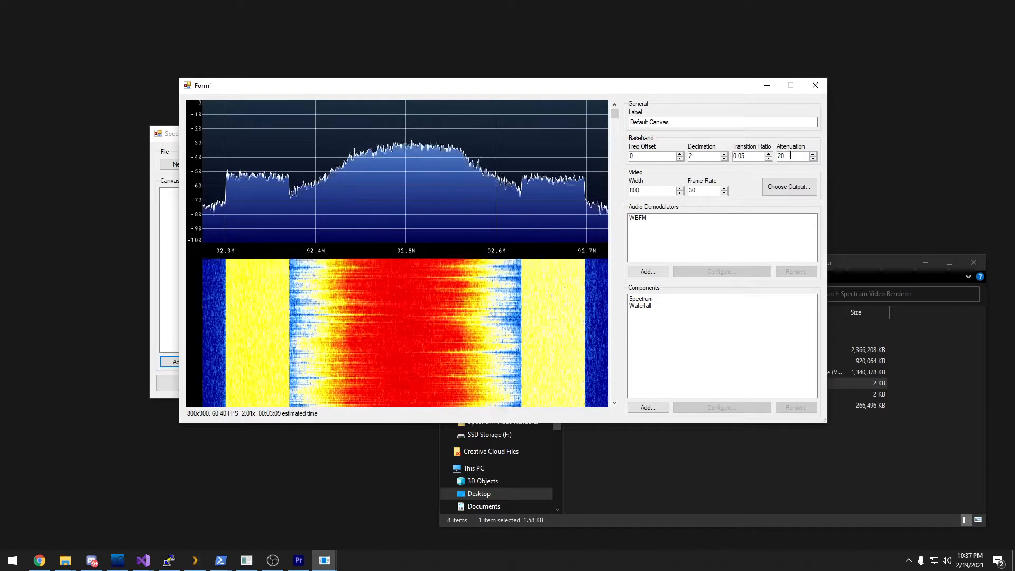
scroll(791, 159, "up", 3)
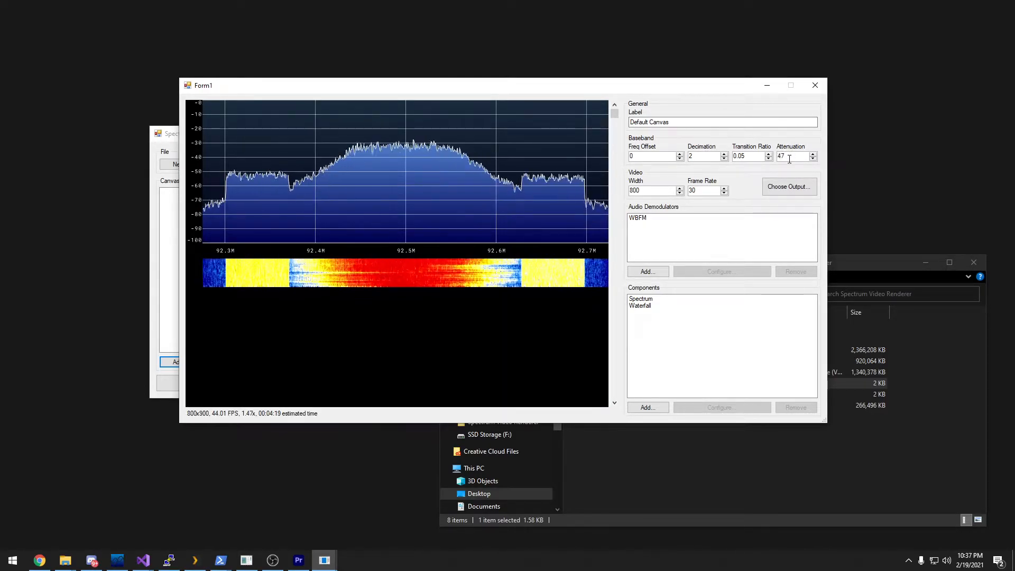
scroll(789, 159, "down", 6)
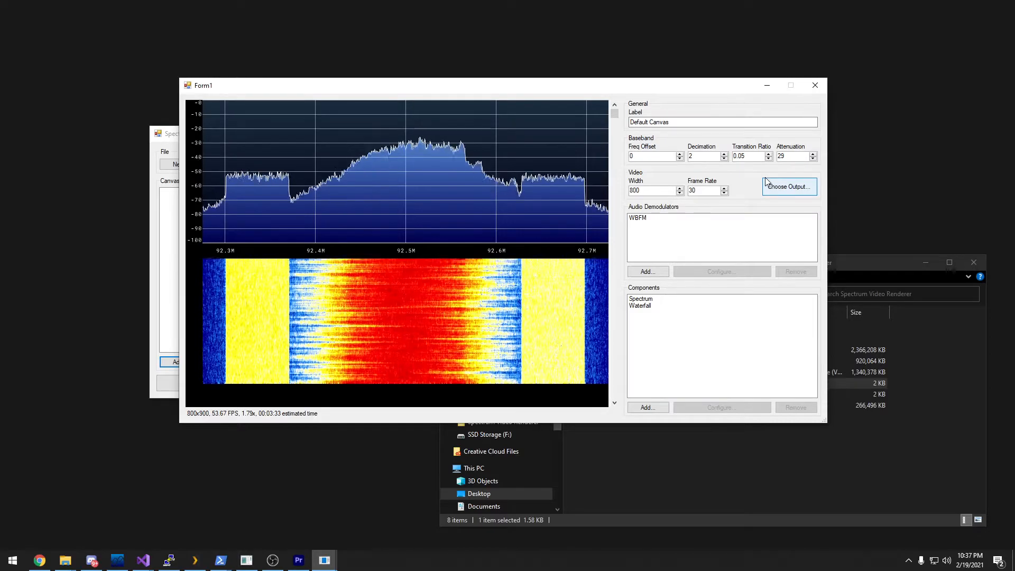
Try higher baseband transition ratios such as 0.23, and settle on 0.11
scroll(752, 158, "up", 9)
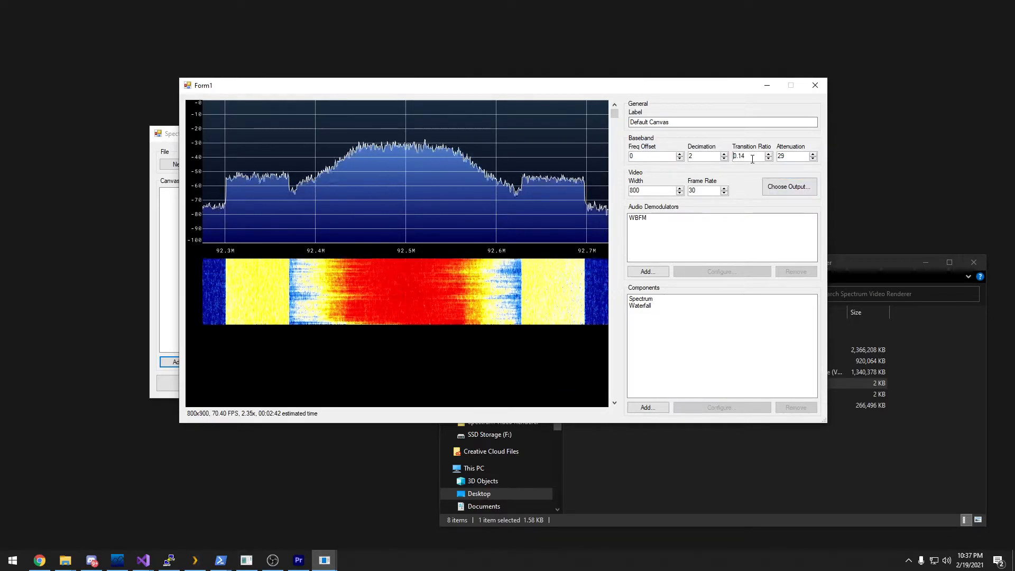
scroll(752, 158, "up", 3)
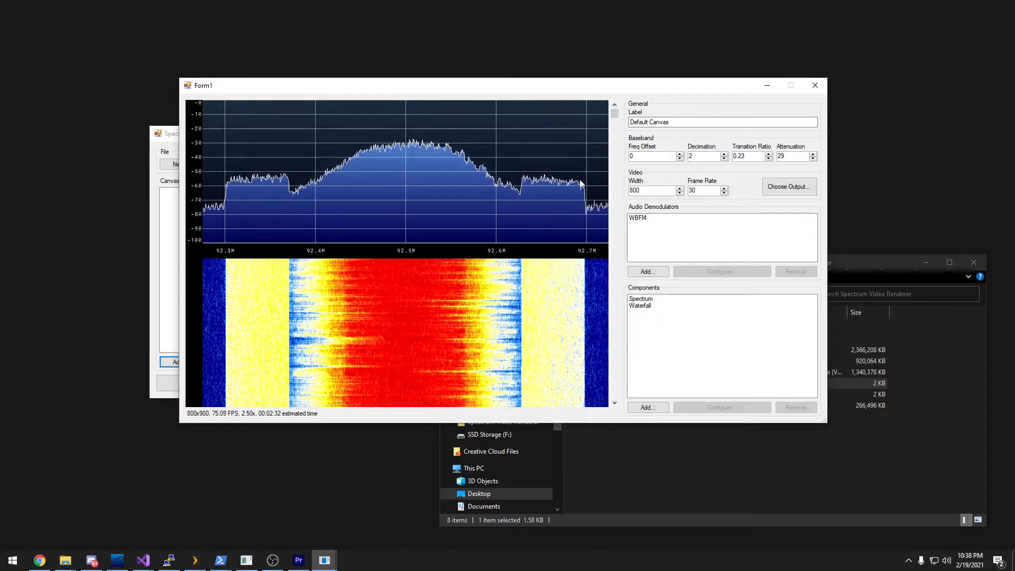
scroll(754, 158, "down", 6)
scroll(754, 157, "down", 6)
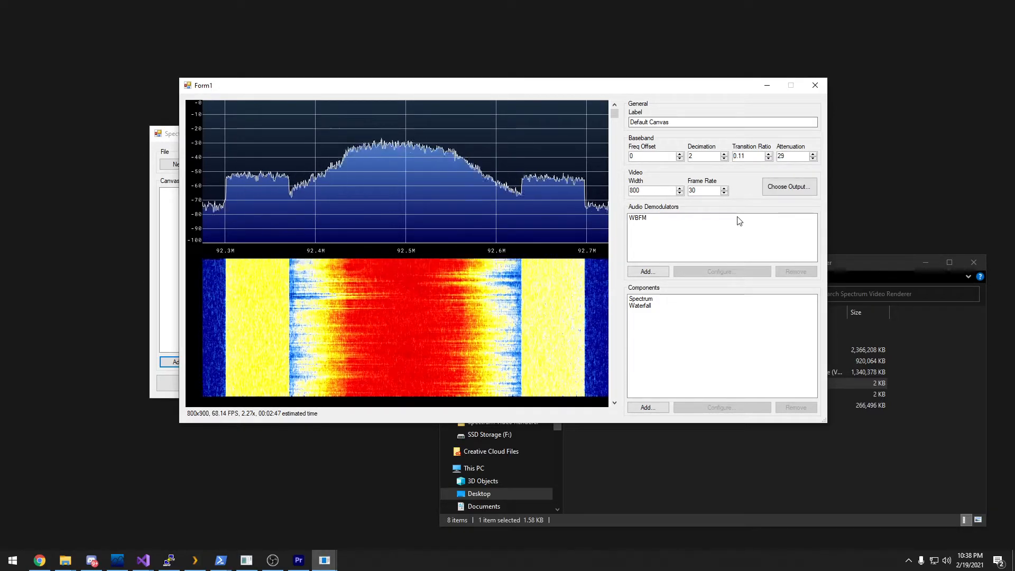
Set the canvas's video output to video.mp4 in the output folder, replacing the existing file
left_click(793, 190)
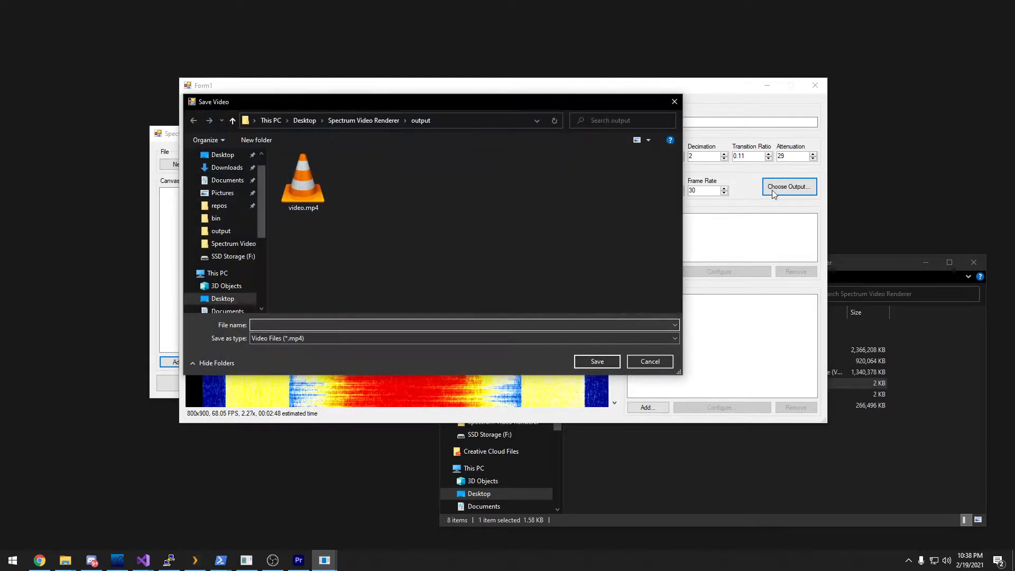
double_click(316, 193)
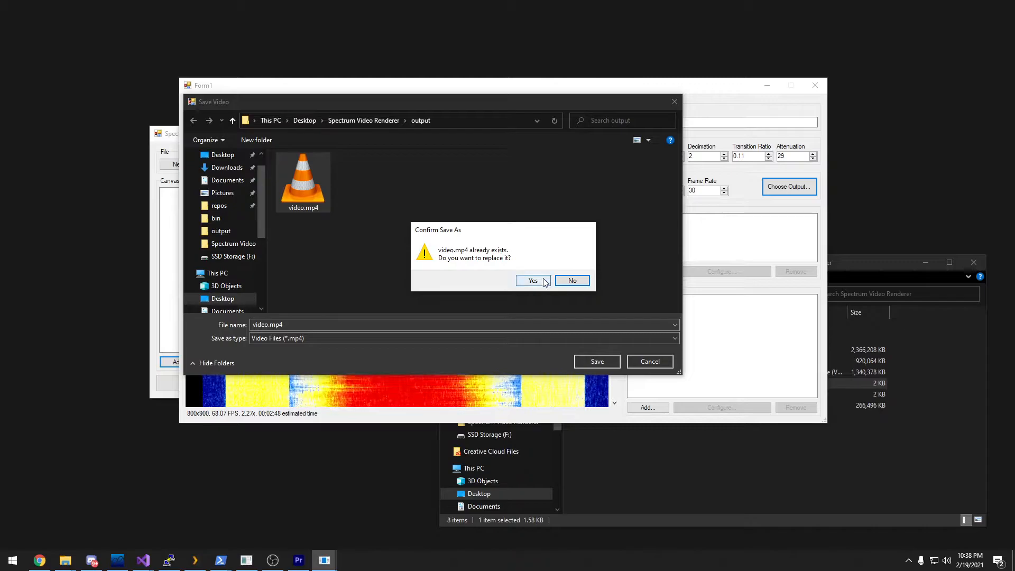
left_click(532, 281)
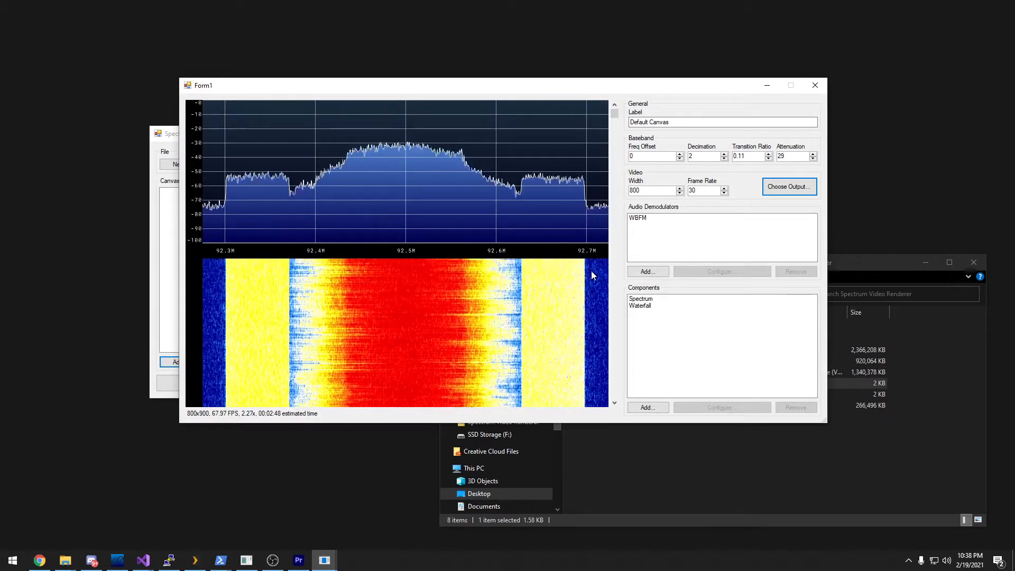
Close the canvas configuration and render the project
mouse_move(615, 115)
left_mouse_down()
mouse_move(615, 379)
mouse_move(615, 136)
mouse_move(629, 114)
left_mouse_up()
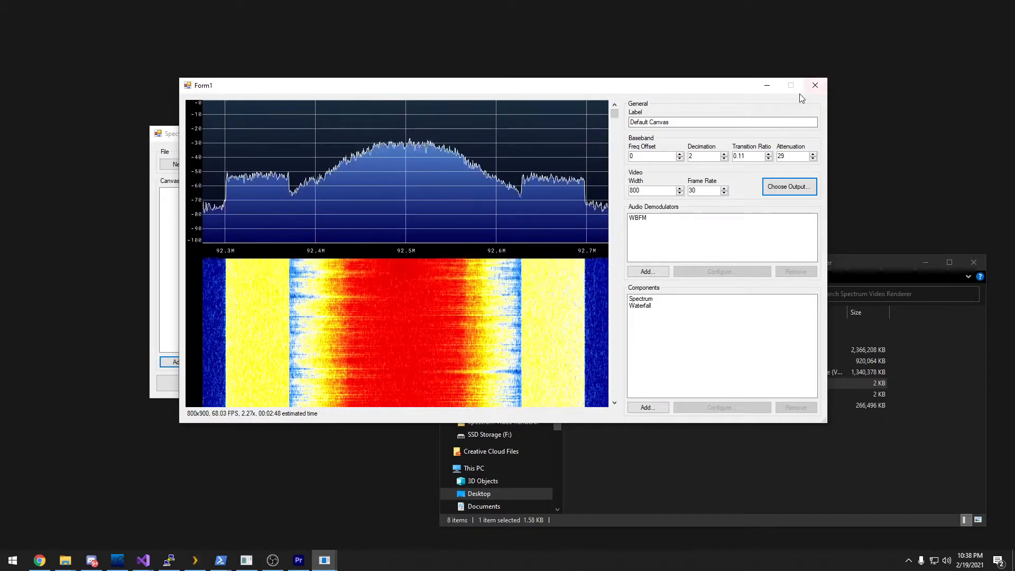
left_click(815, 86)
left_click(253, 383)
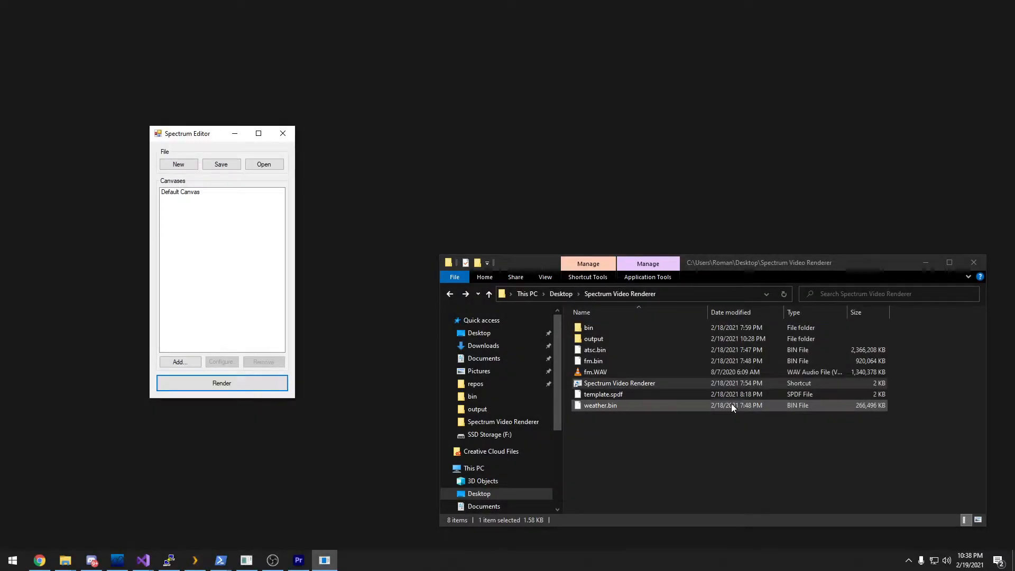
Play the rendered video.mp4 from the output folder, skipping ahead, and play audio.wav to check both results
double_click(626, 341)
double_click(619, 351)
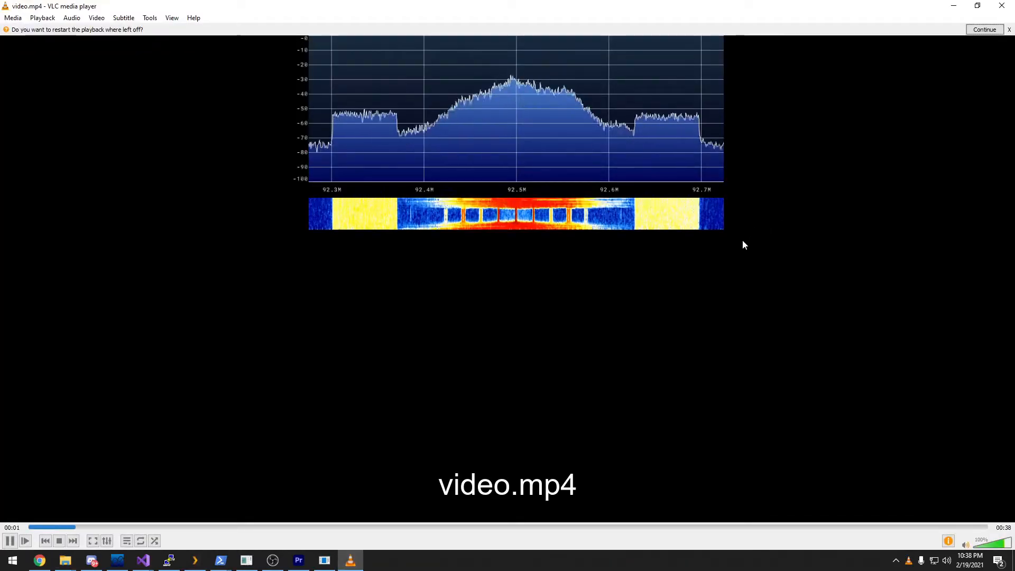
key("Right")
key("Right")
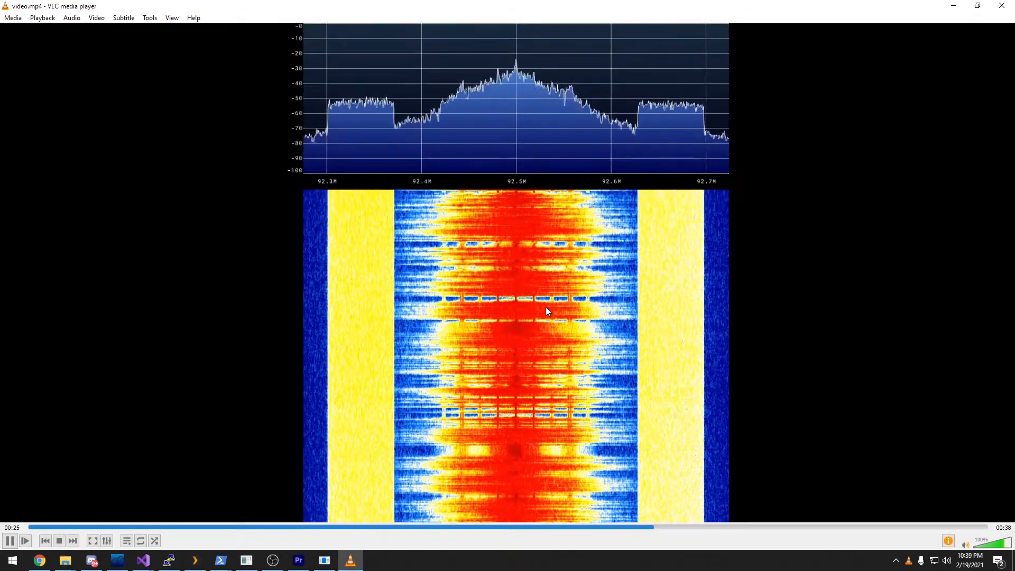
key("ctrl+q")
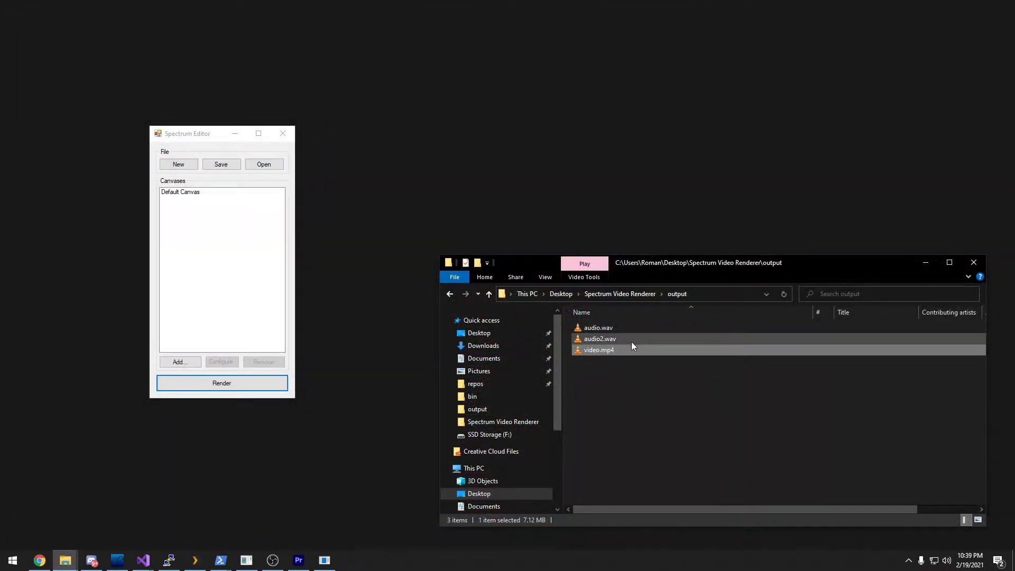
double_click(637, 331)
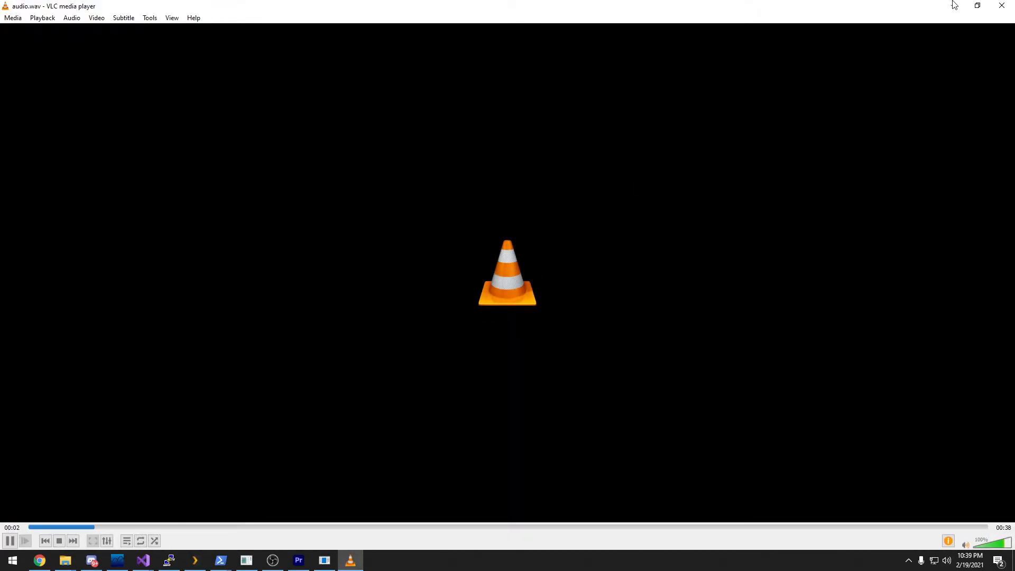
left_click(1004, 5)
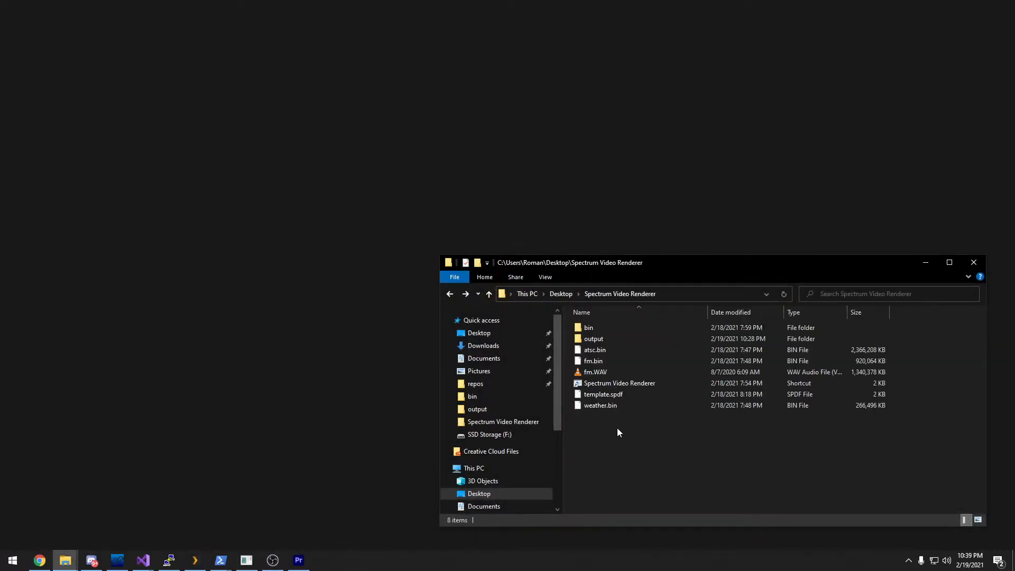
Launch Spectrum Video Renderer again and add a canvas from fm.bin, using Short16 samples and a sample rate of 10000000
double_click(627, 385)
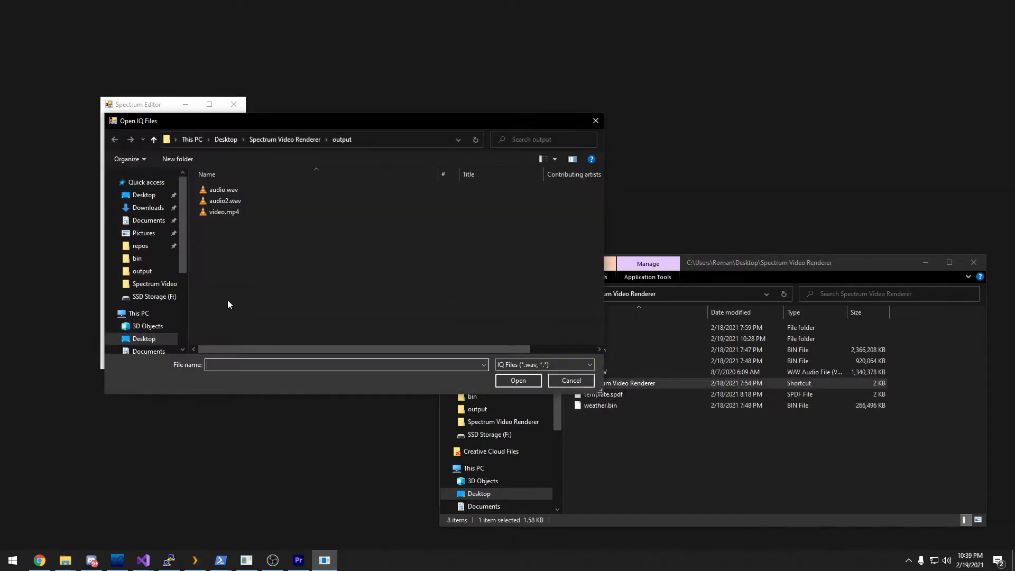
left_click(298, 140)
double_click(341, 226)
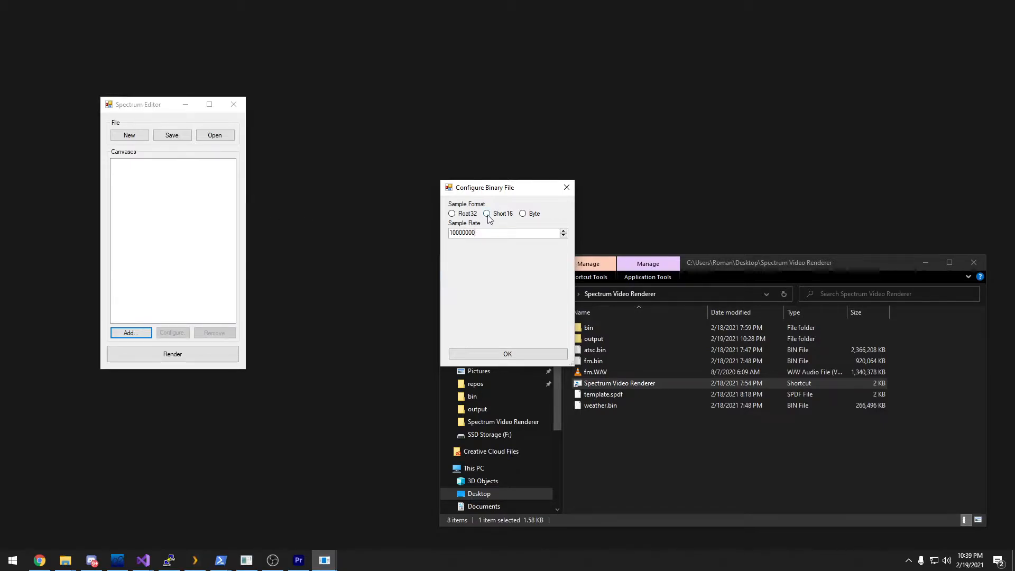
left_click(489, 355)
left_click_drag(638, 113, 489, 97)
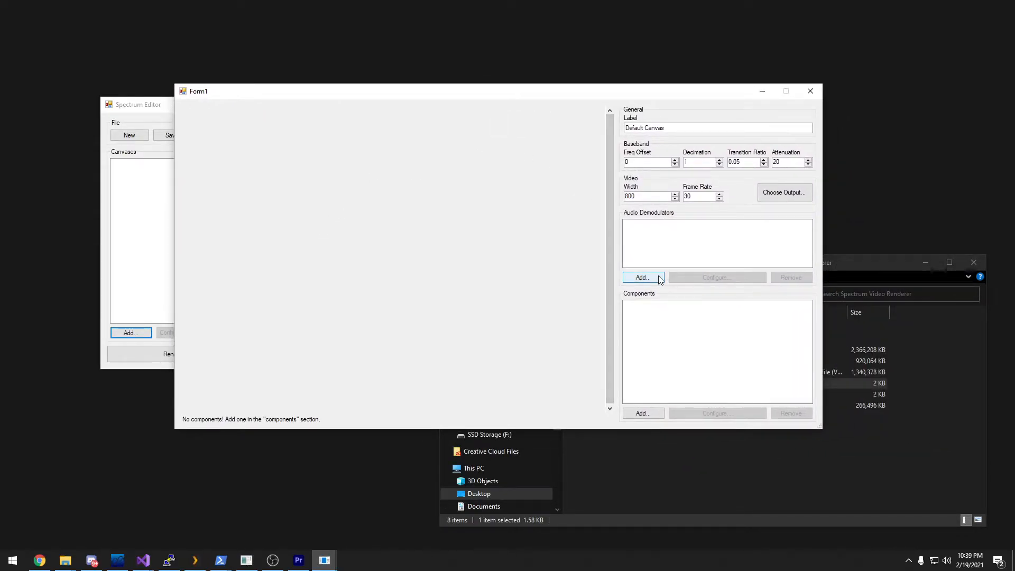
Add a Spectrum component to the new canvas, keeping its default configuration
left_click(642, 414)
left_click(459, 221)
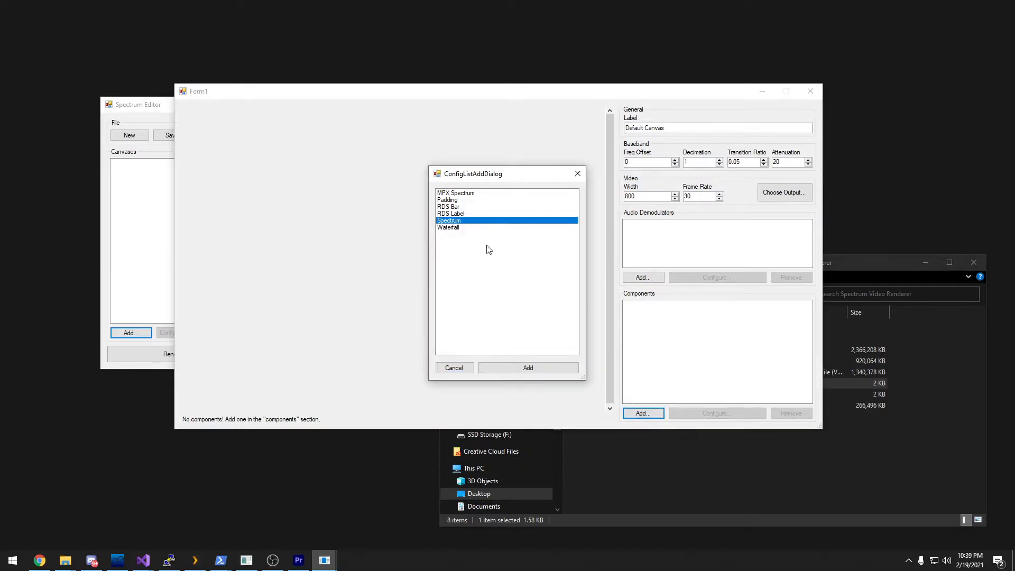
left_click(546, 368)
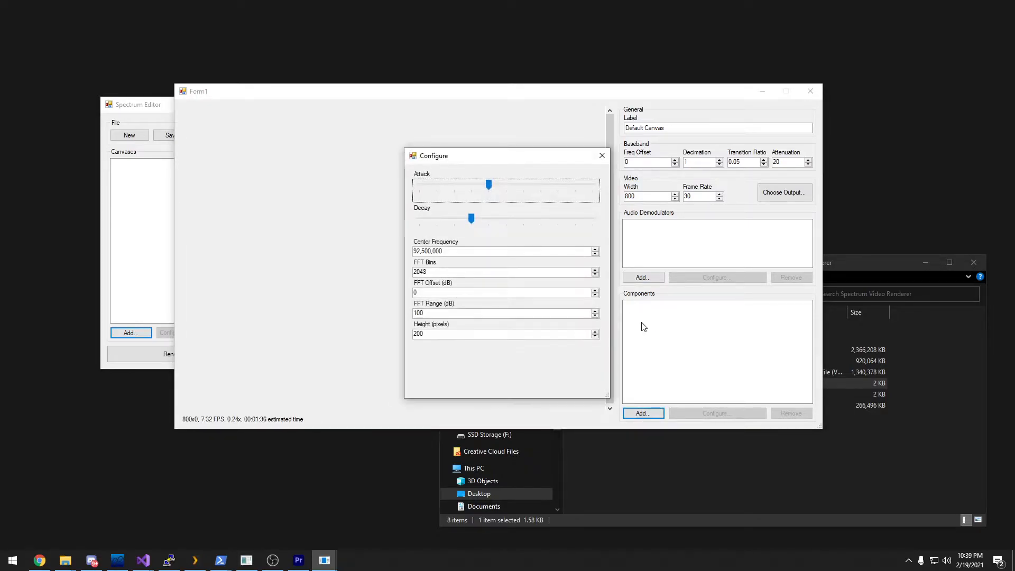
left_click(603, 157)
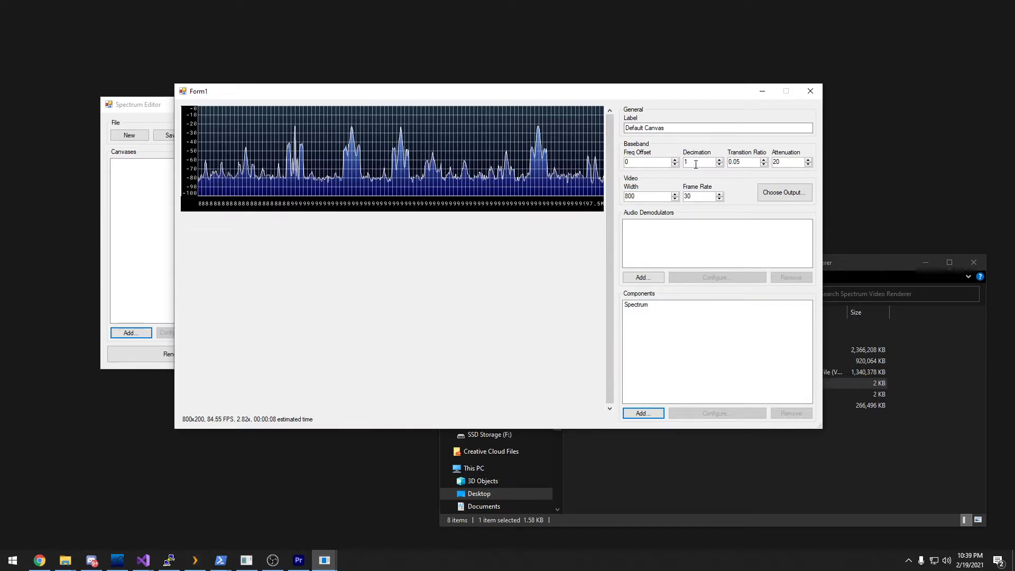
Set the baseband decimation to 19 to narrow the spectrum to a single station
type("3")
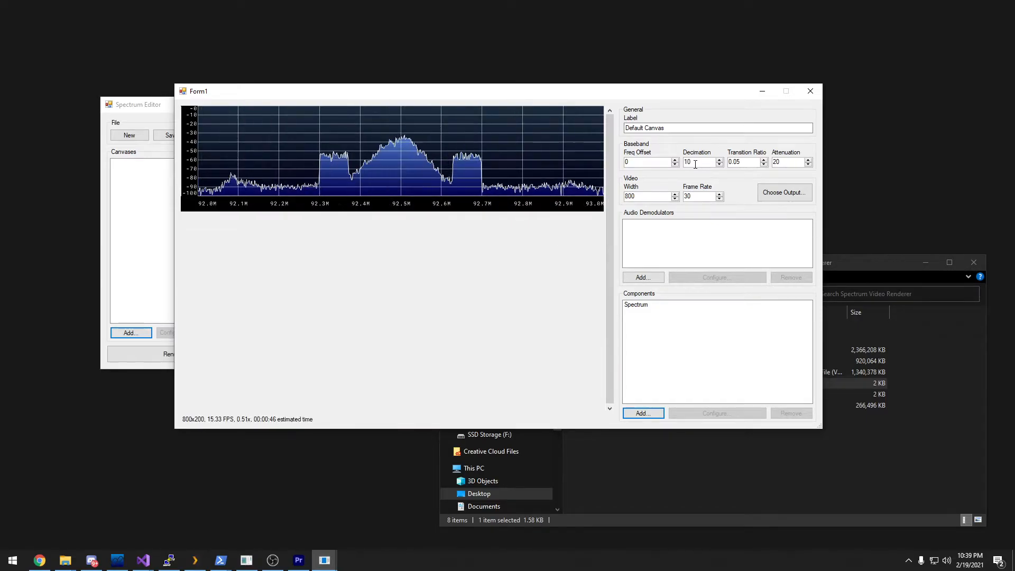
key("BackSpace")
type("9")
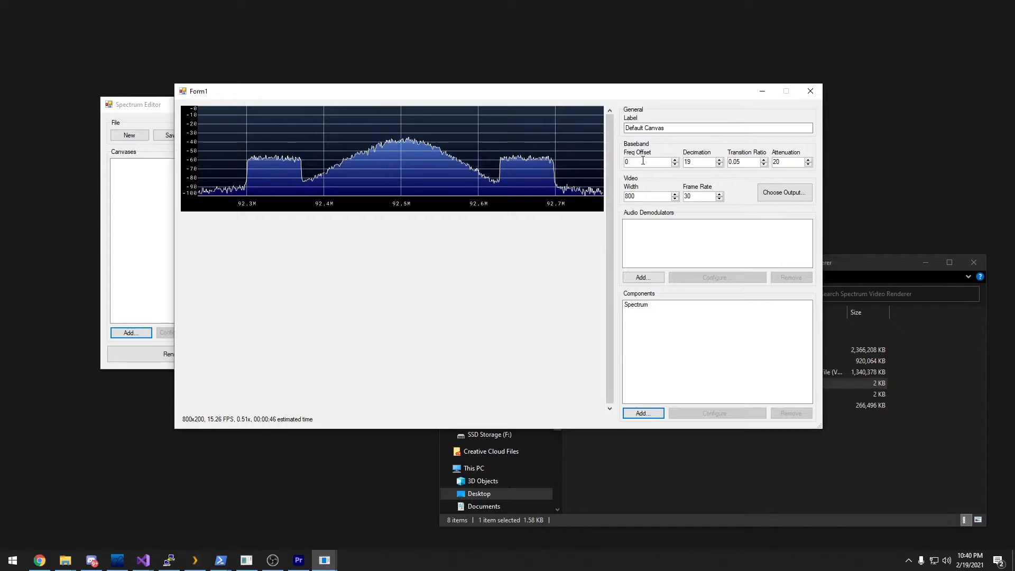
Adjust the baseband frequency offset to -1,200,000 to centre another station in the spectrum
scroll(643, 161, "down", 8)
scroll(643, 161, "up", 4)
scroll(643, 161, "down", 20)
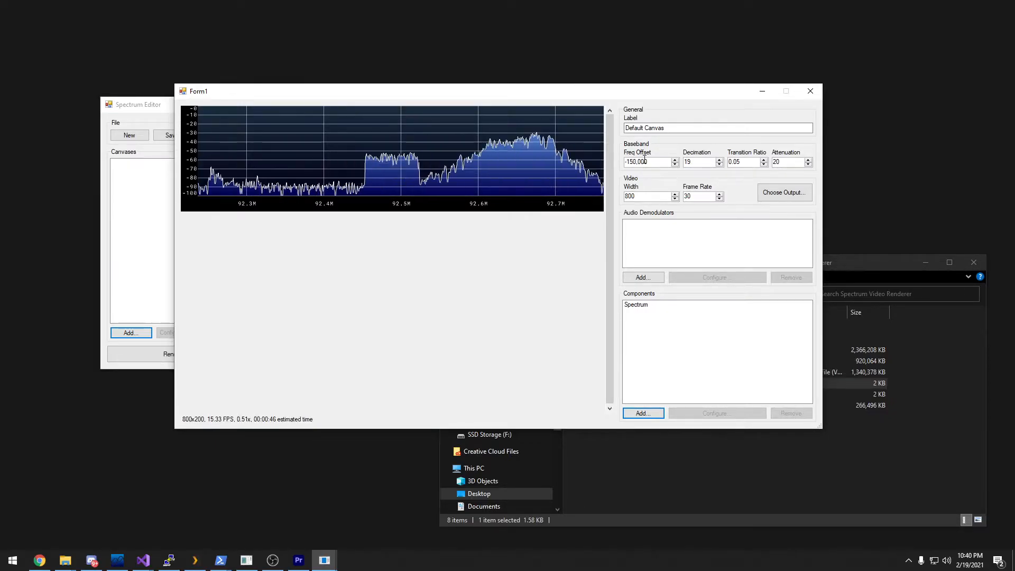
scroll(645, 160, "down", 20)
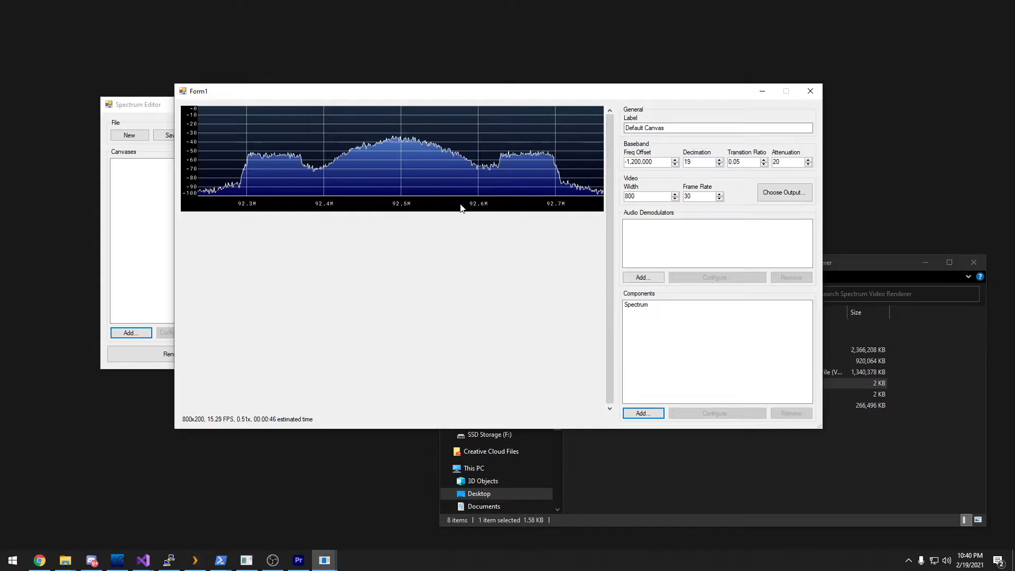
Add a Waterfall component to the canvas with a height of 500 pixels
left_click(656, 413)
left_click(520, 369)
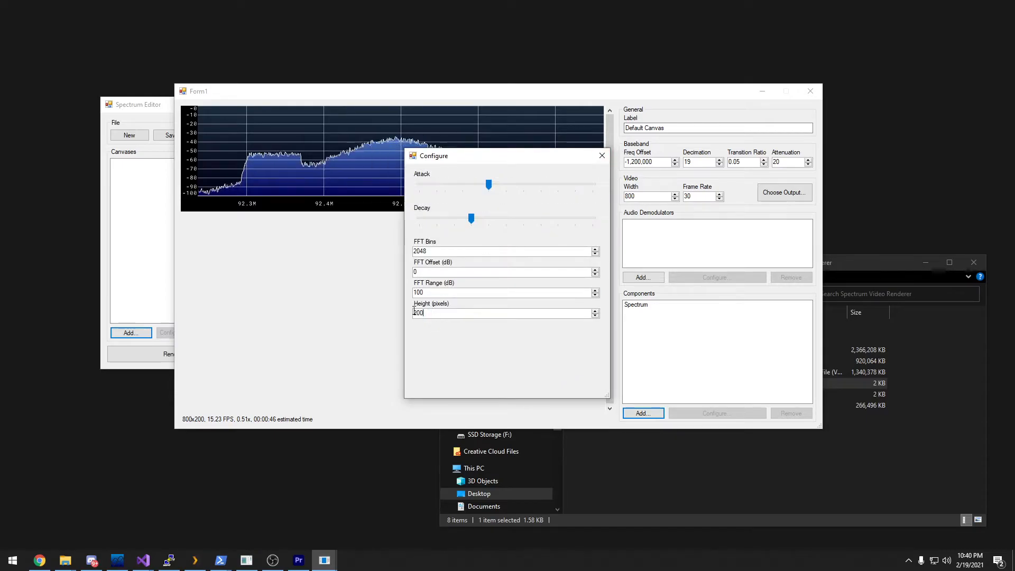
left_click(601, 156)
Set the baseband attenuation to 11 and the transition ratio to 0.14
mouse_move(611, 137)
left_mouse_down()
mouse_move(612, 174)
mouse_move(615, 128)
left_mouse_up()
scroll(786, 163, "down", 1)
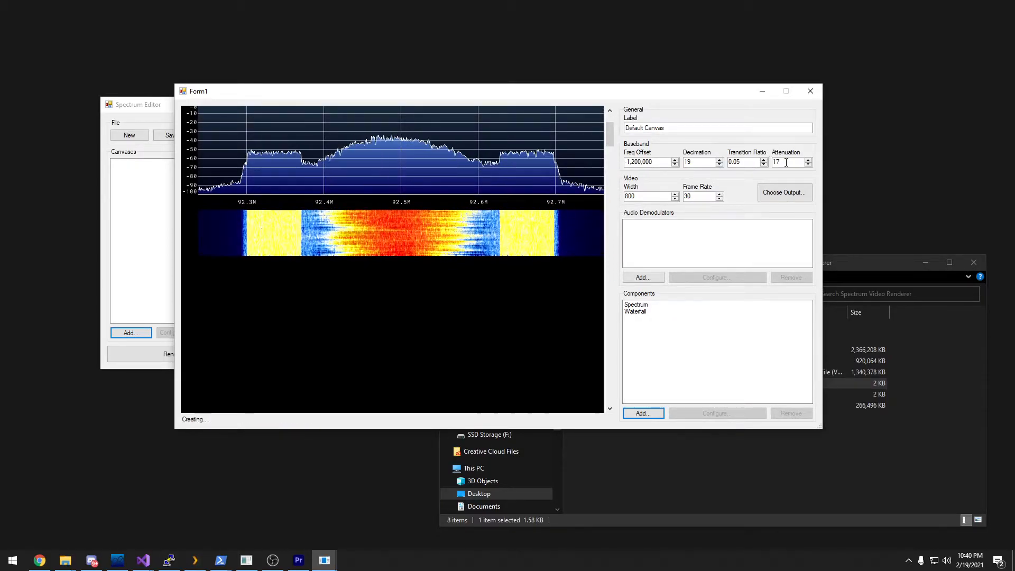
scroll(786, 162, "down", 1)
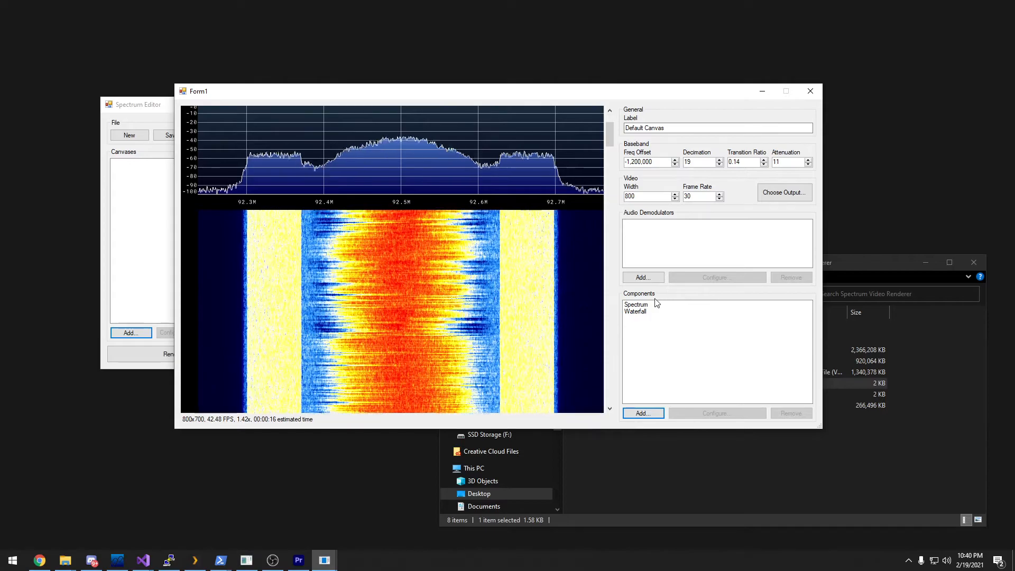
Set the Spectrum component's FFT bins to 8192
left_click(658, 304)
left_click(710, 413)
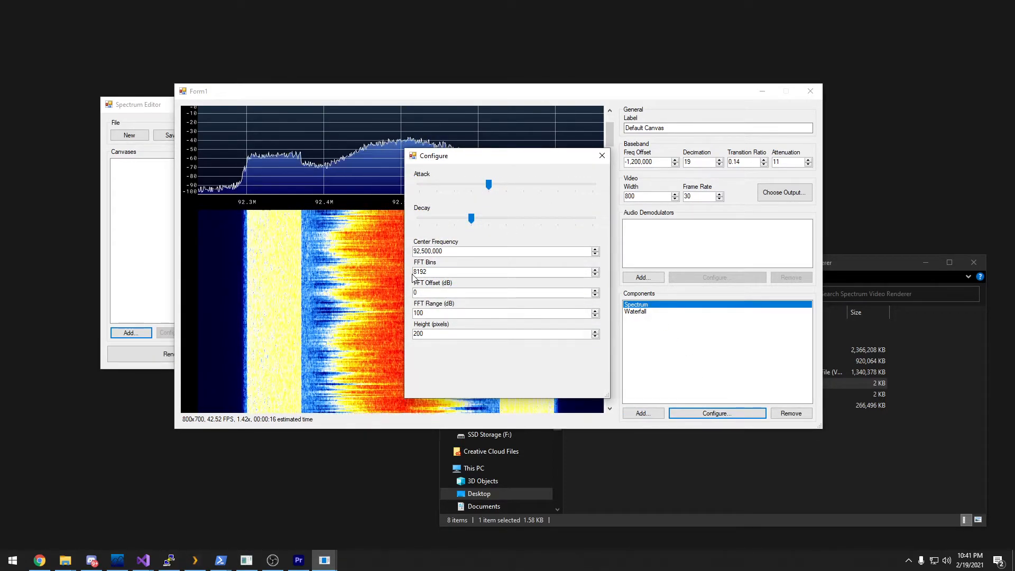
left_click(602, 156)
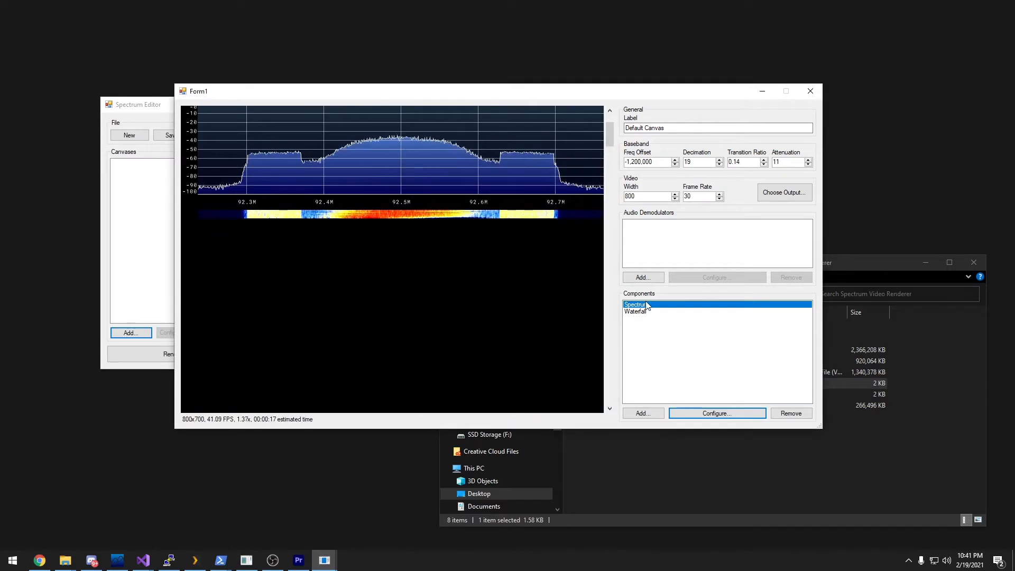
Increase the number of FFT bins of the Waterfall component
left_click(636, 312)
left_click(705, 413)
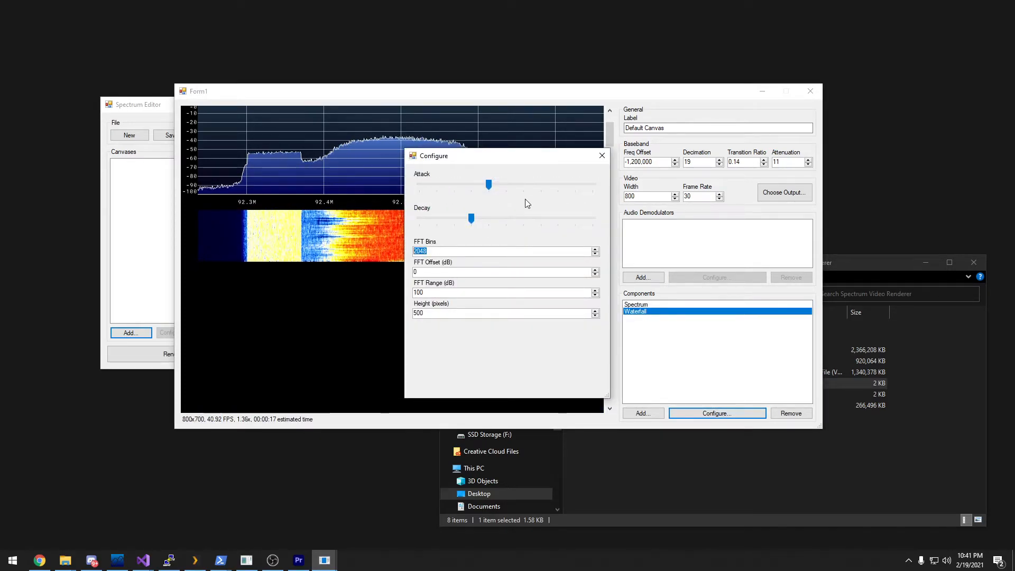
left_click(601, 156)
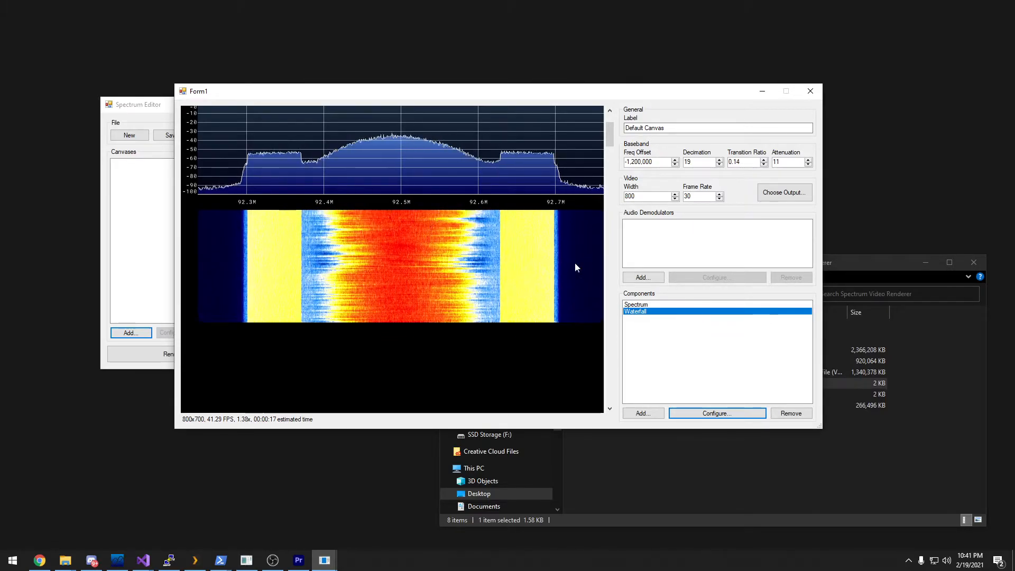
Add a Broadcast FM audio demodulator to the canvas, labelled default
left_click(652, 279)
left_click(500, 324)
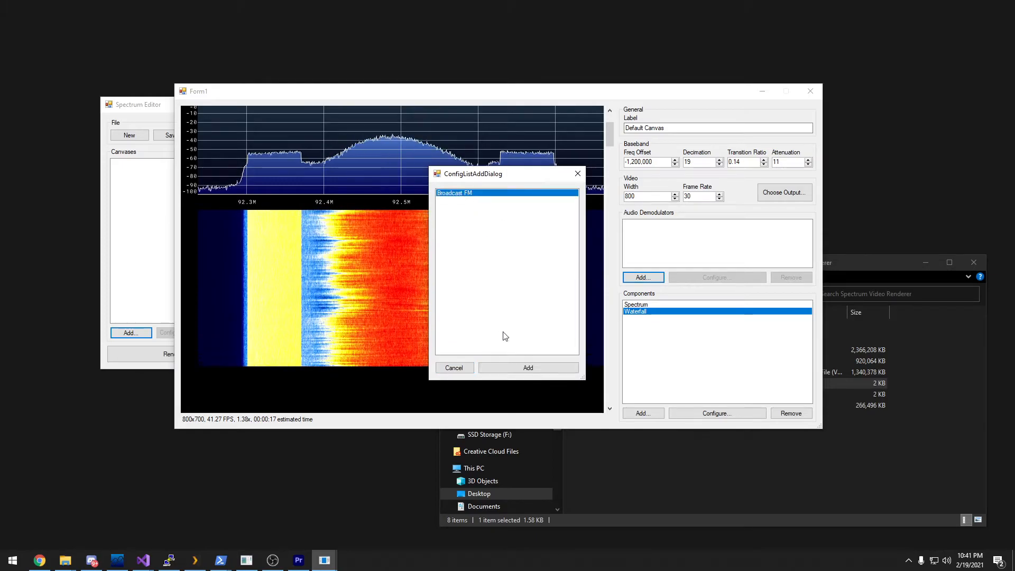
left_click(512, 363)
left_click_drag(465, 179, 329, 172)
type("default")
key("shift+Home")
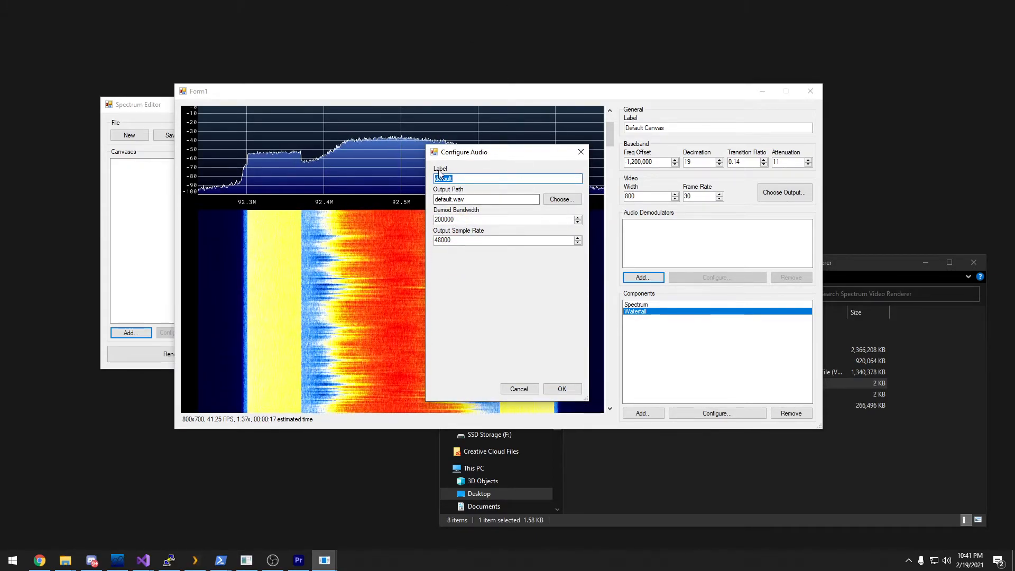
Set the demodulator's output to audio2.wav in the output folder, overwriting the existing file, and accept the audio configuration
left_click(562, 199)
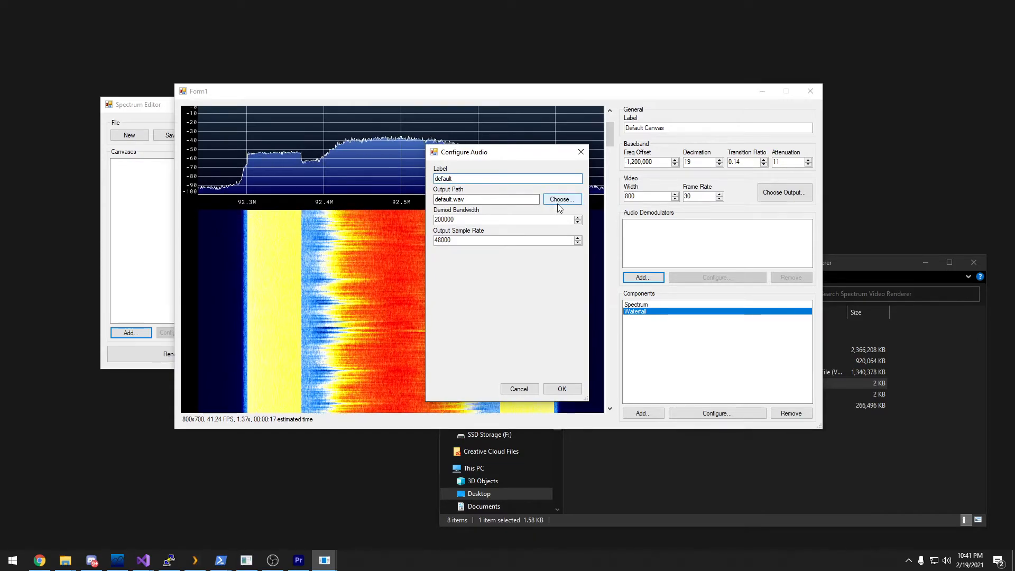
double_click(547, 248)
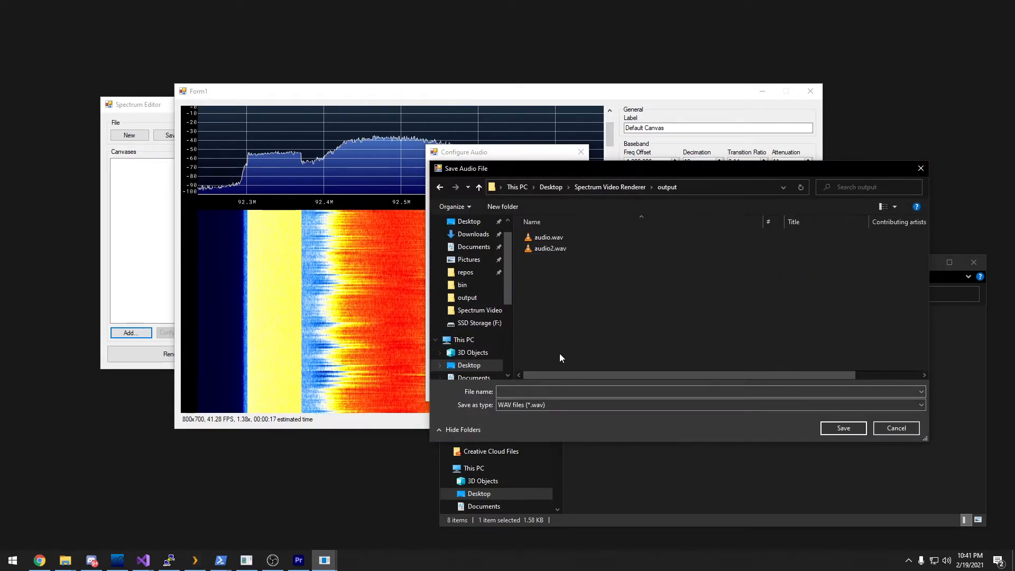
type("audio2")
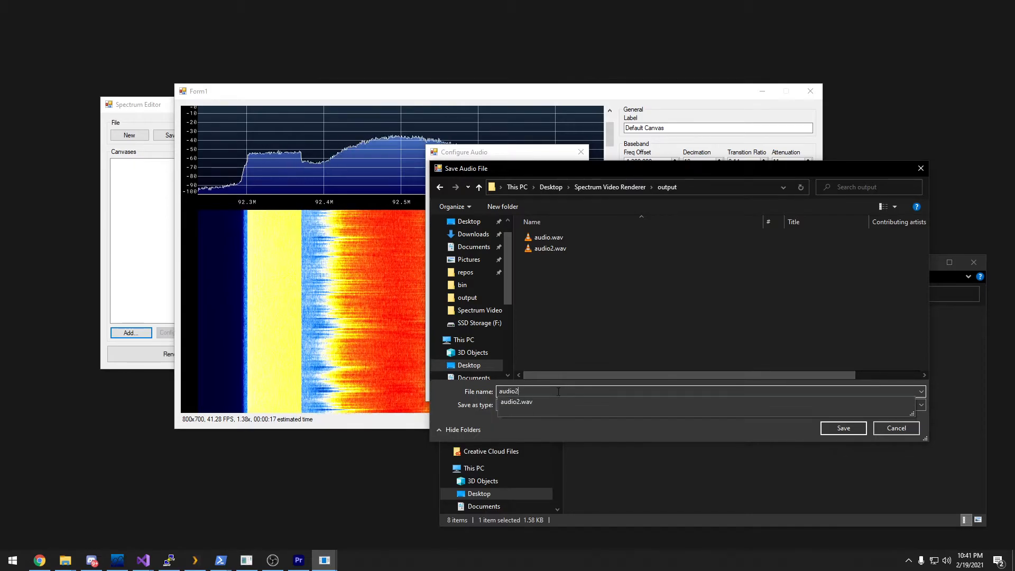
key("Return")
left_click(539, 280)
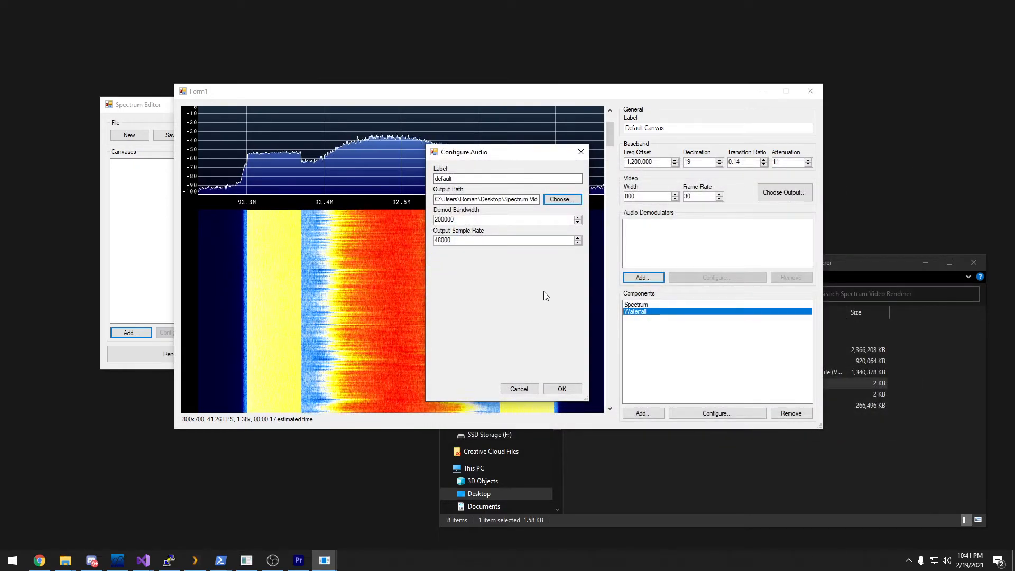
left_click(550, 391)
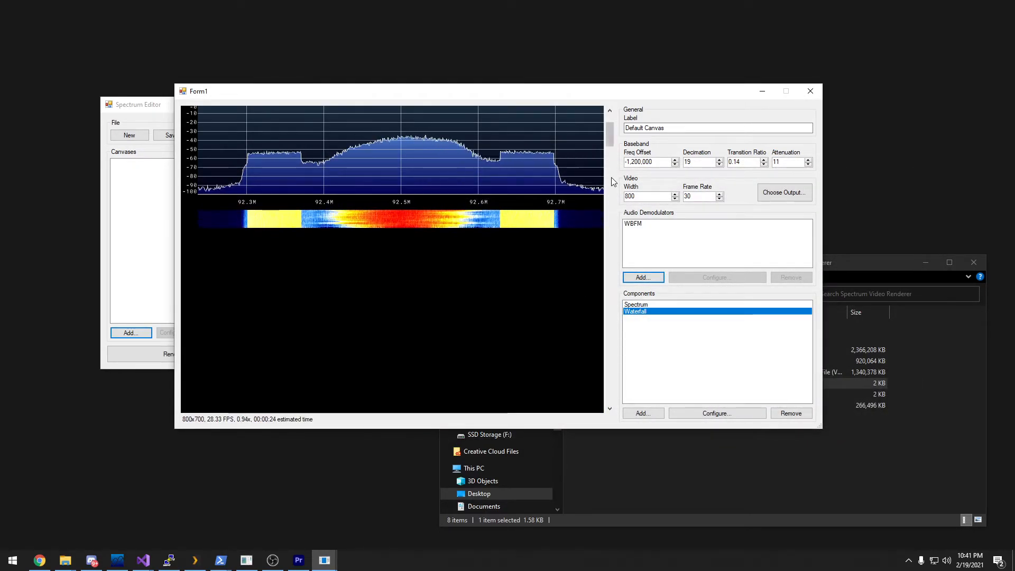
Add an RDS Bar component to the canvas with the demodulator label default, and check it in the preview
left_click(643, 413)
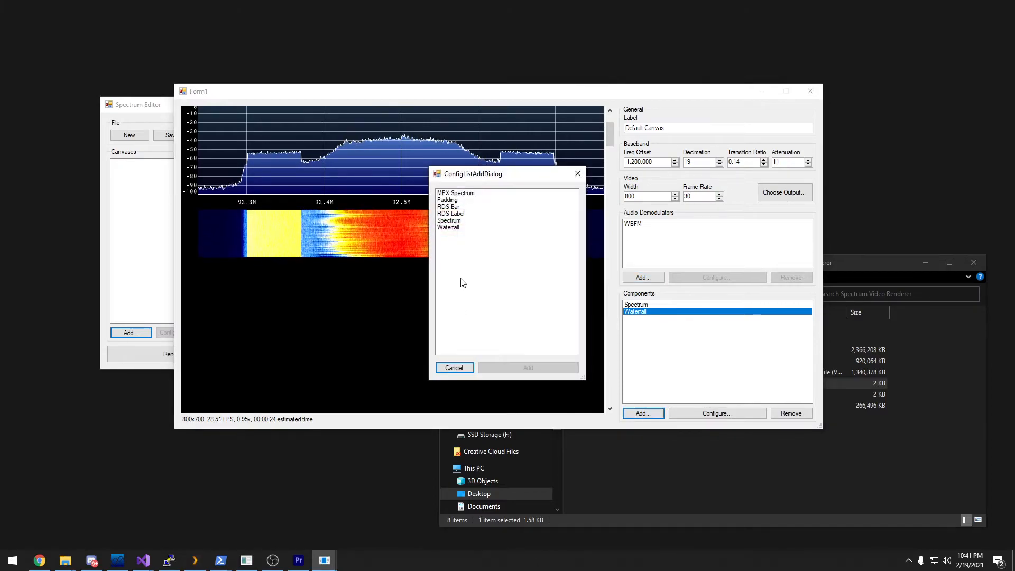
left_click(523, 366)
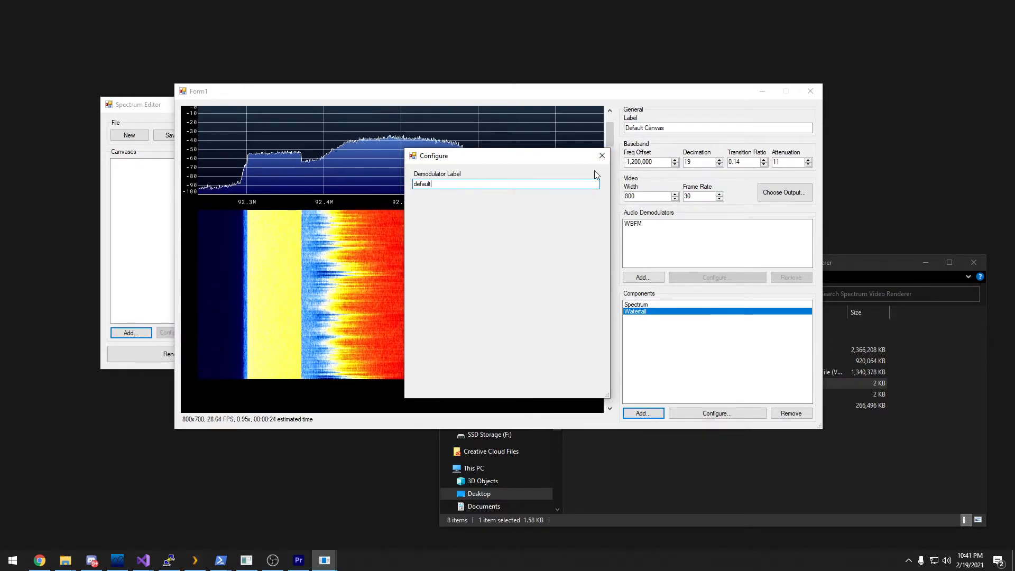
left_click(602, 155)
left_click_drag(612, 130, 616, 418)
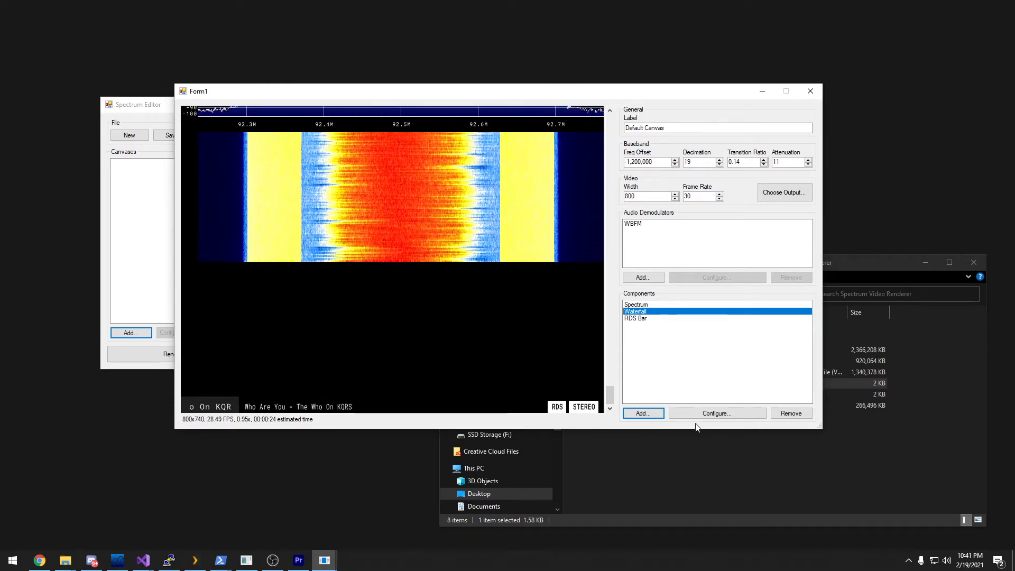
left_click_drag(610, 396, 648, 112)
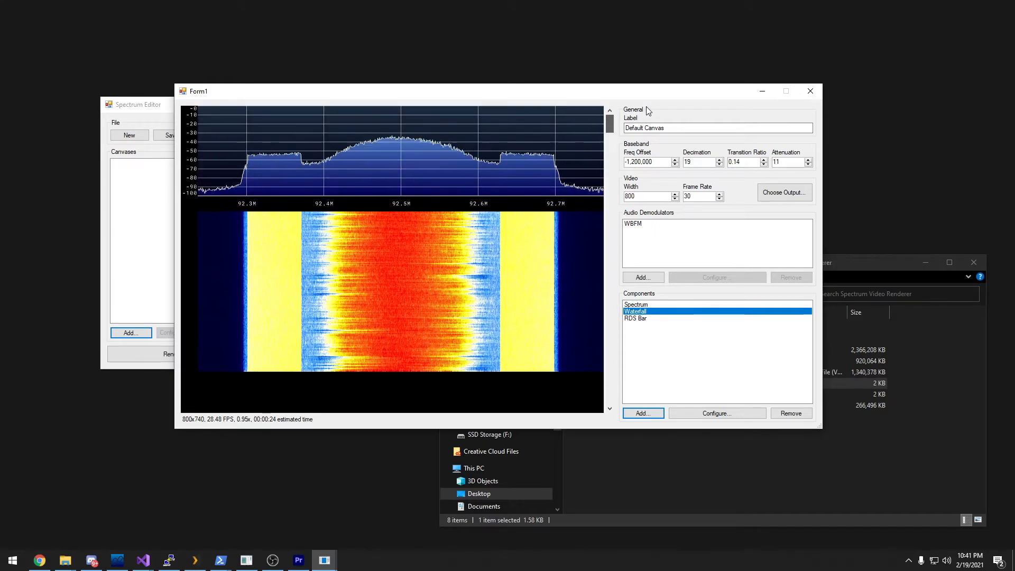
Close the canvas configuration, render the Default Canvas project and dismiss the completion message
left_click(811, 92)
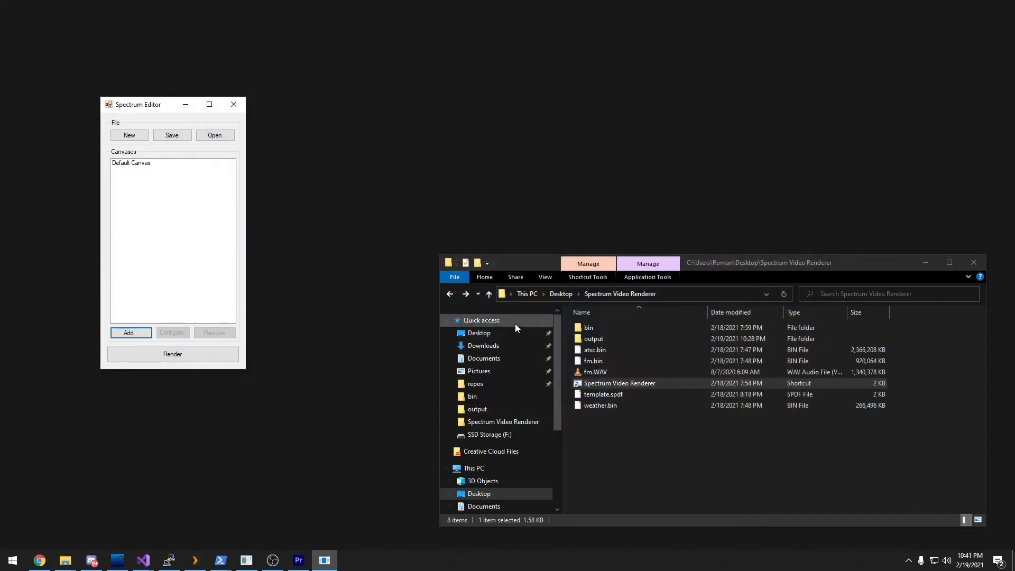
left_click(216, 361)
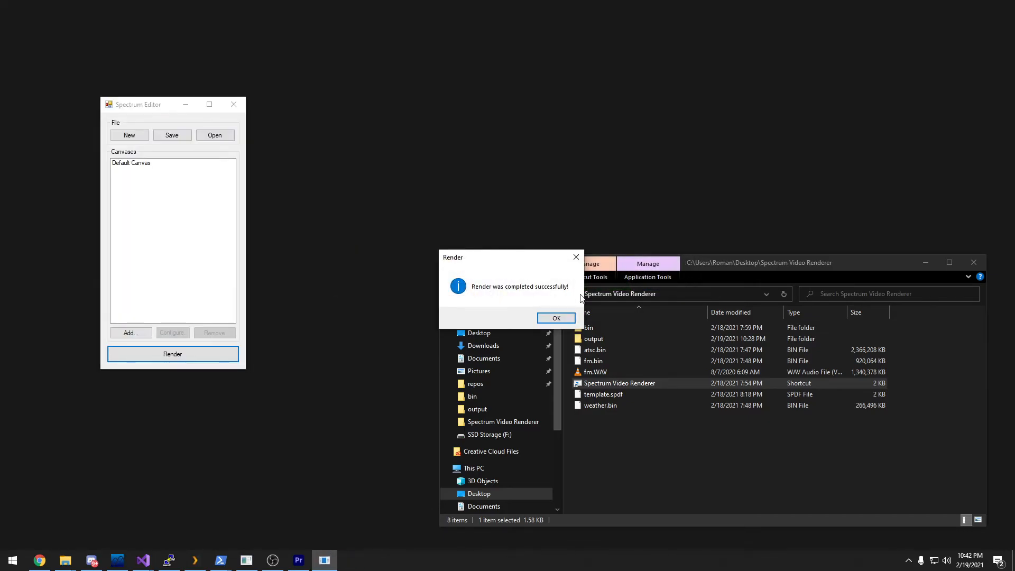
left_click(556, 318)
Play the rendered default.mp4 from the output folder in VLC, skip ahead, and return to the Spectrum Editor window
double_click(603, 338)
double_click(597, 338)
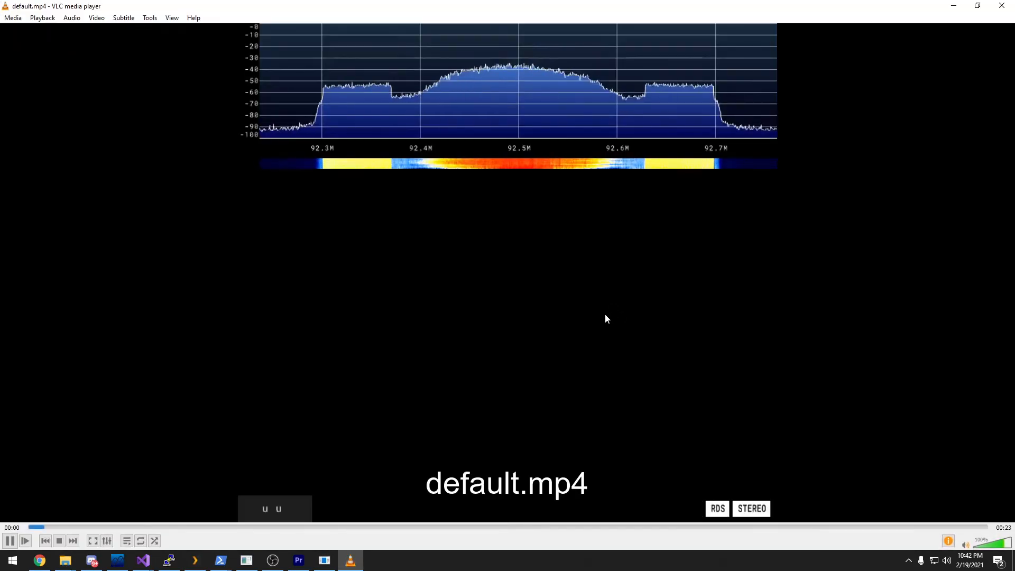
key("Right")
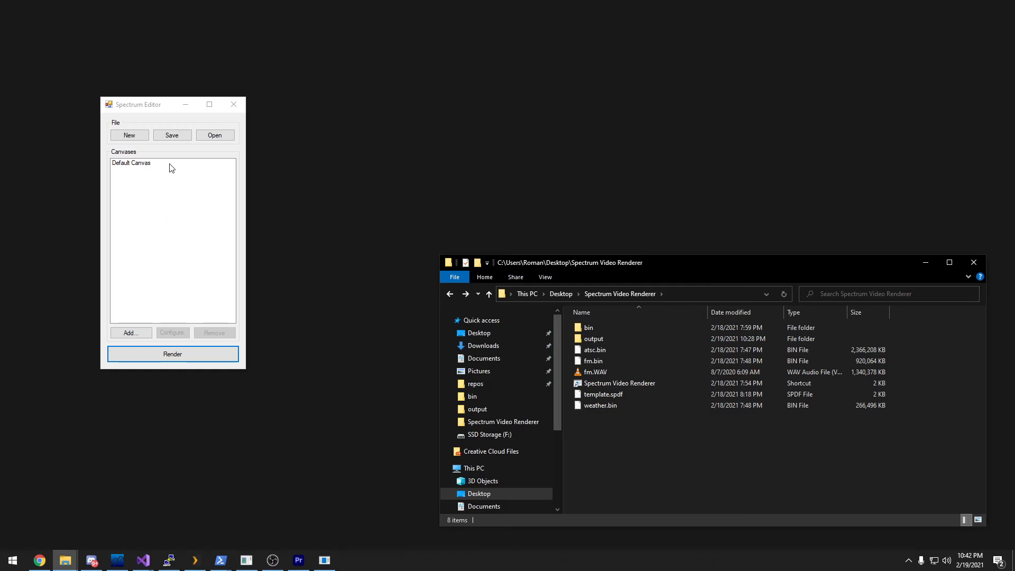
left_click_drag(159, 111, 226, 119)
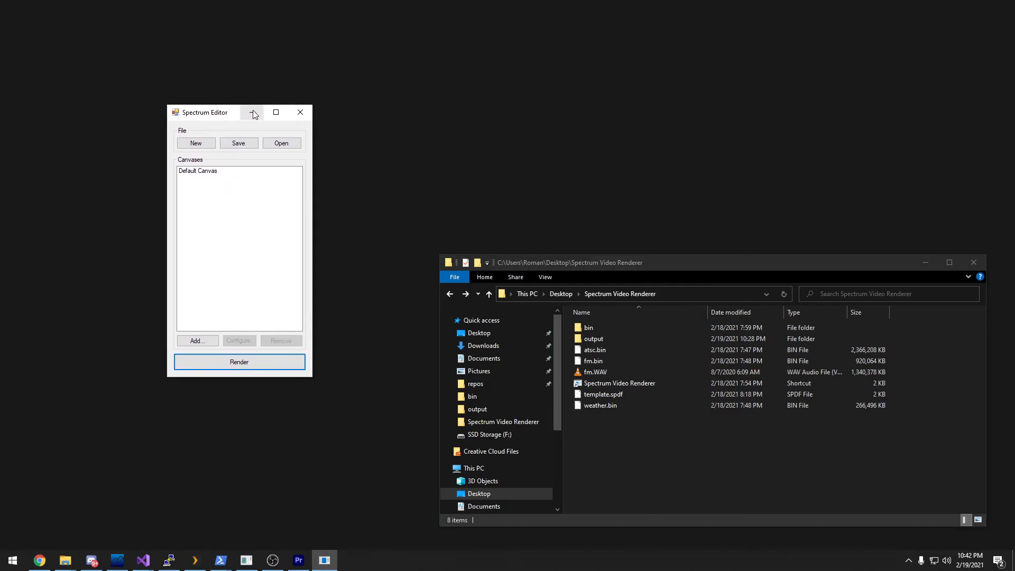